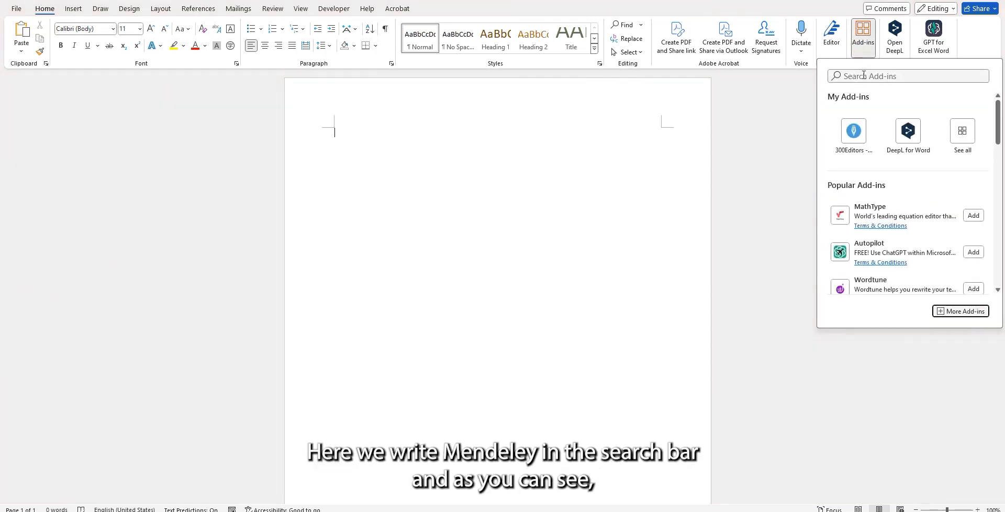
Search the add-ins for "mendeley", add Mendeley Cite to the document's tools, and display the reference commands.
click(864, 76)
text(mendeley)
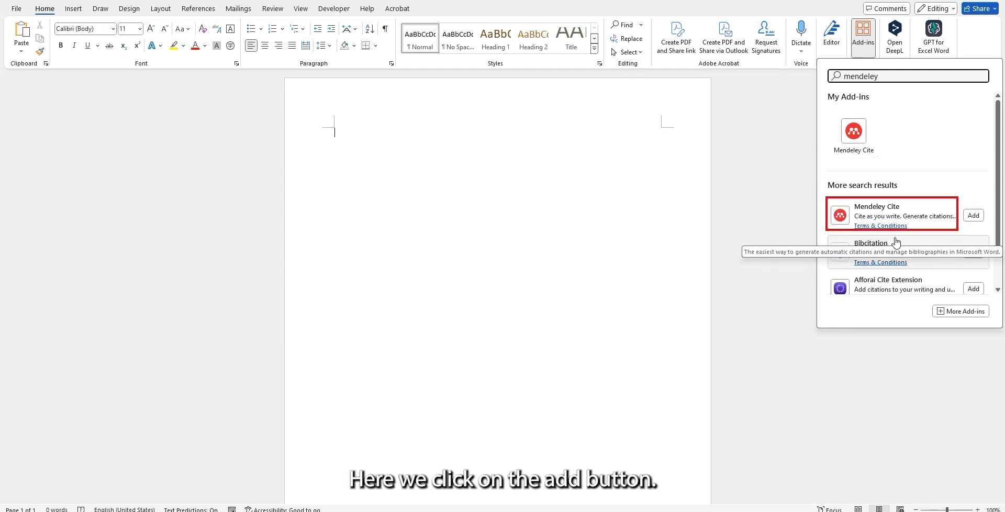
click(973, 216)
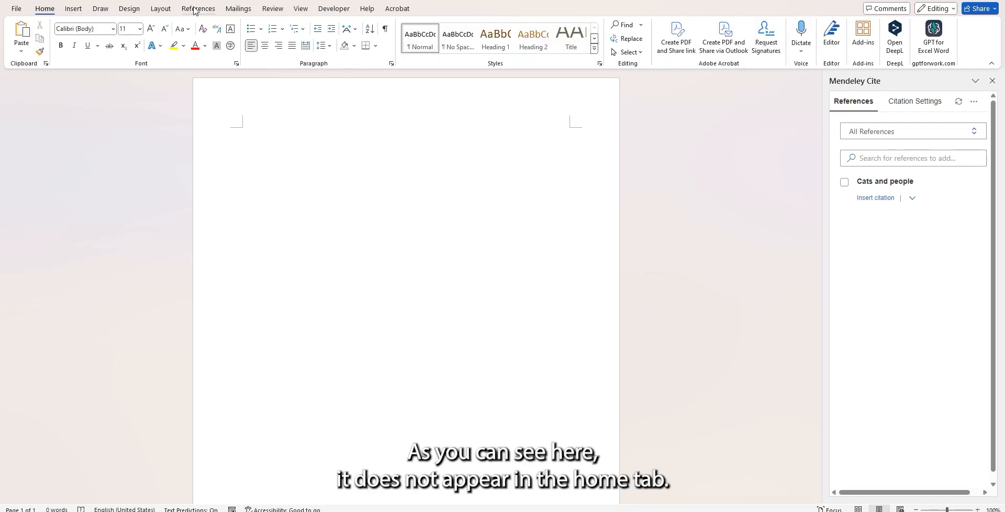
click(196, 9)
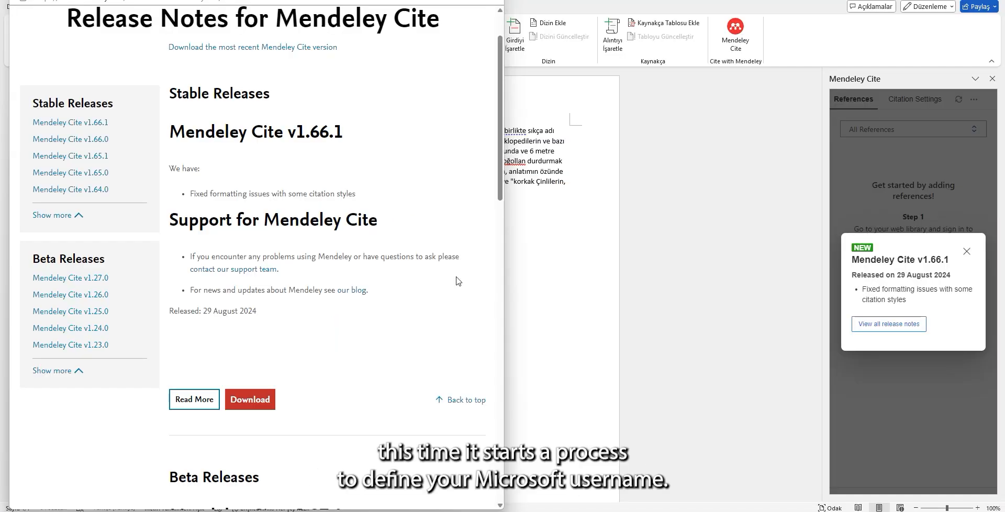
Open the Mendeley Cite download page from the release notes, review its contents, and choose to get the add-in.
click(257, 400)
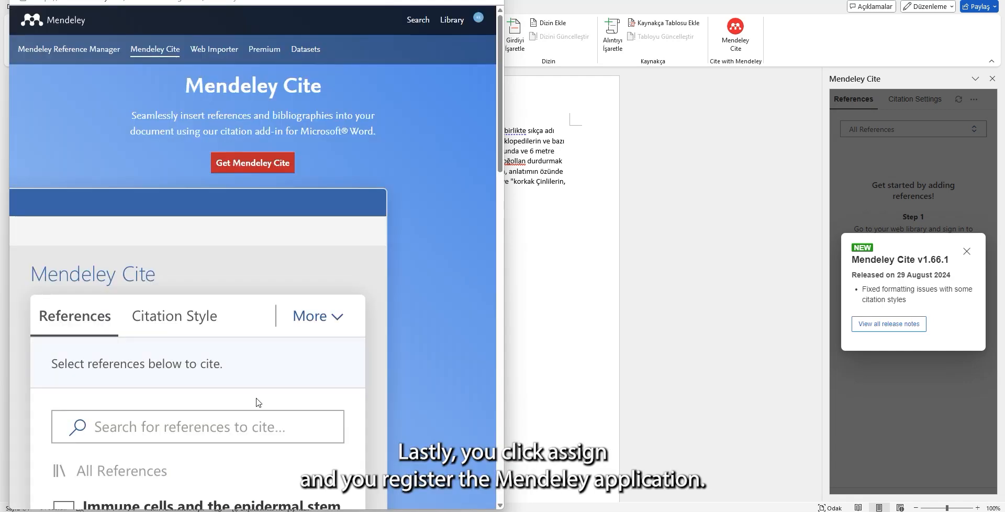
scroll(294, 266, down, 4)
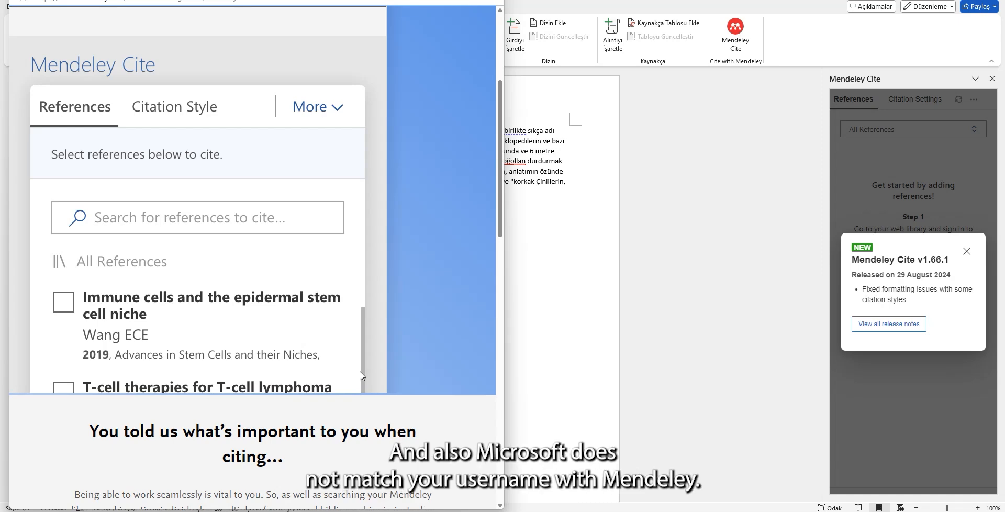
scroll(345, 334, down, 6)
scroll(360, 375, down, 8)
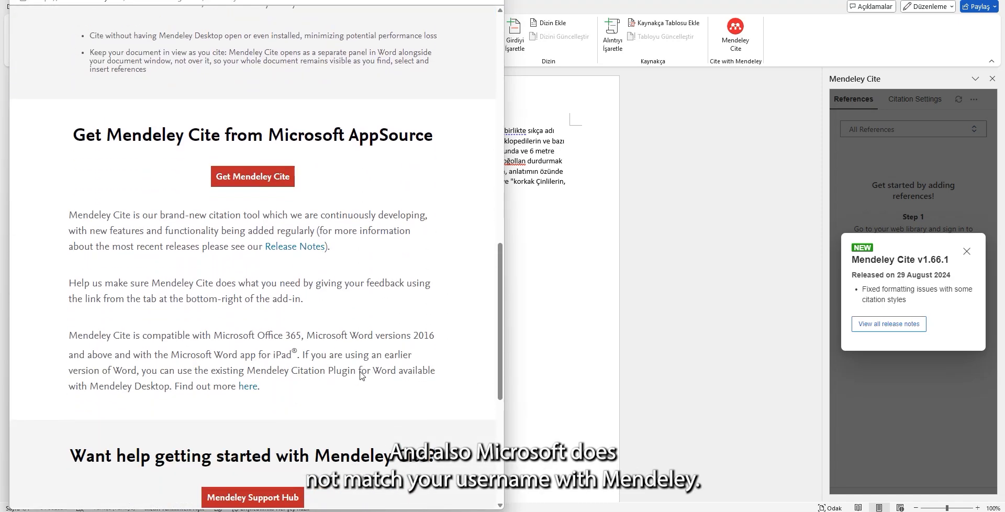
scroll(360, 375, up, 16)
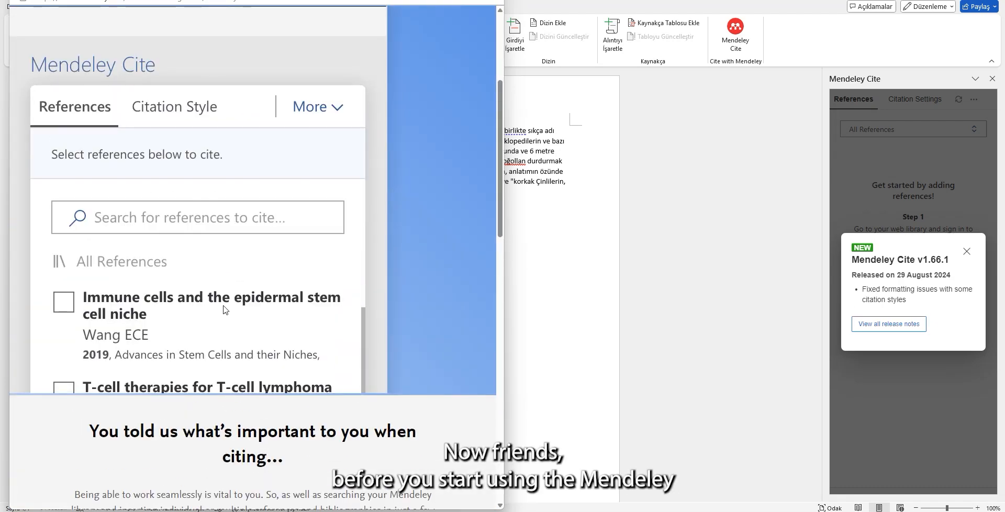
scroll(225, 309, up, 4)
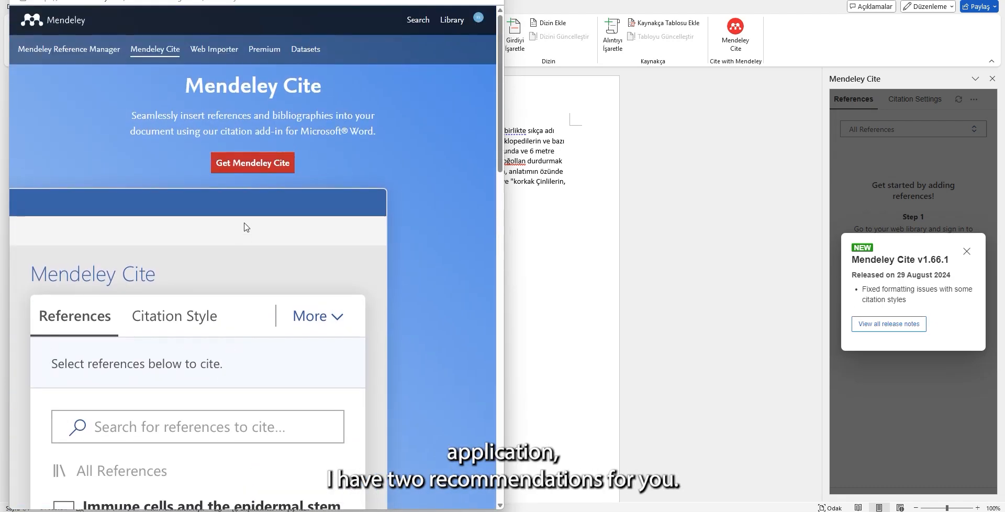
click(261, 168)
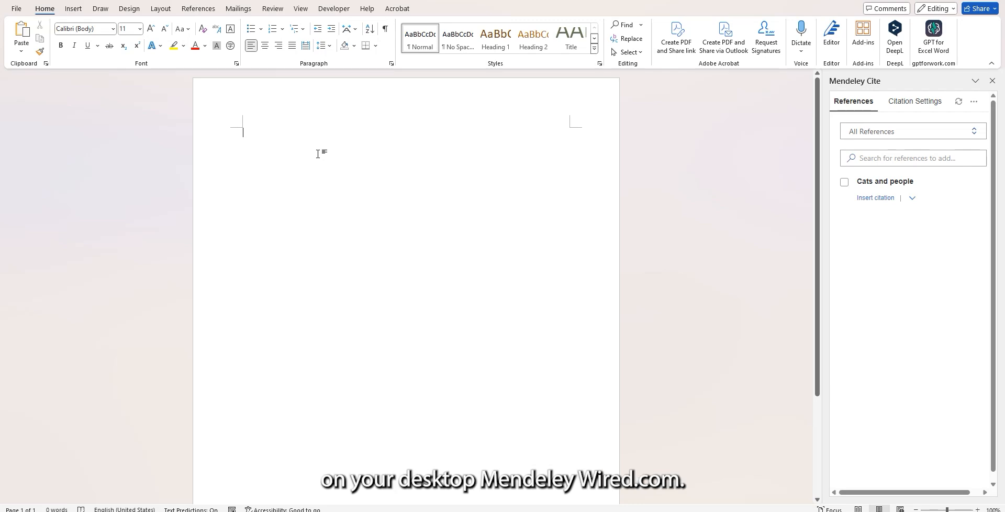
Leave the blank Word document, switch to File Explorer, and open the Cats folder inside Documents.
click(307, 144)
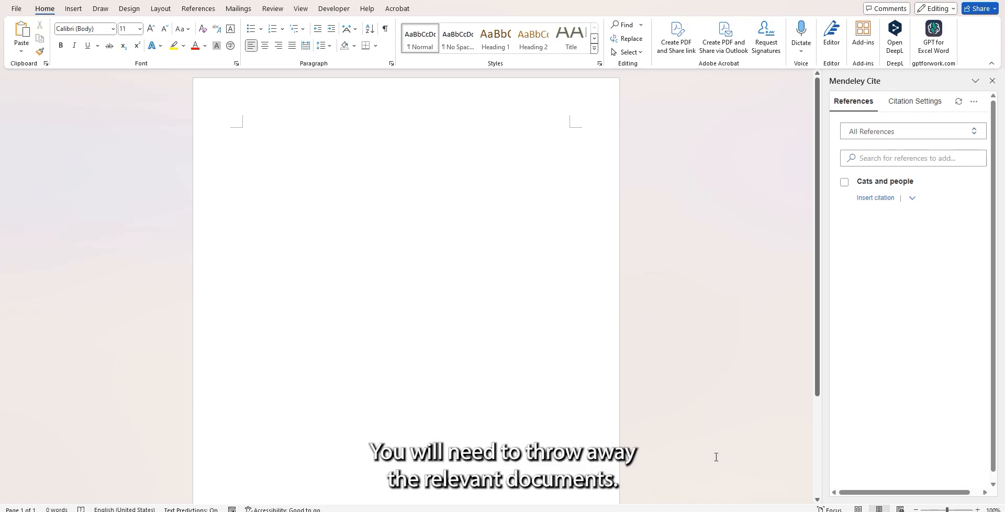
click(732, 511)
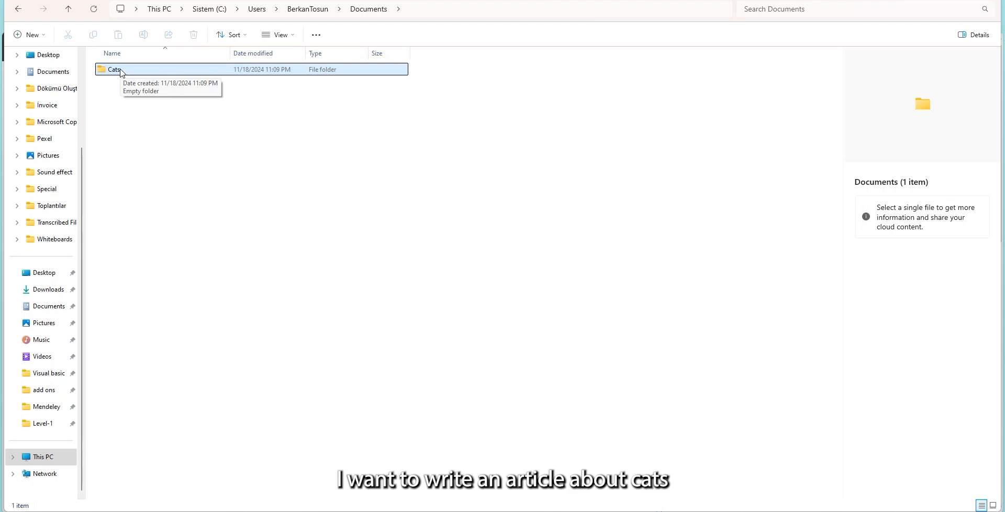
double_click(121, 72)
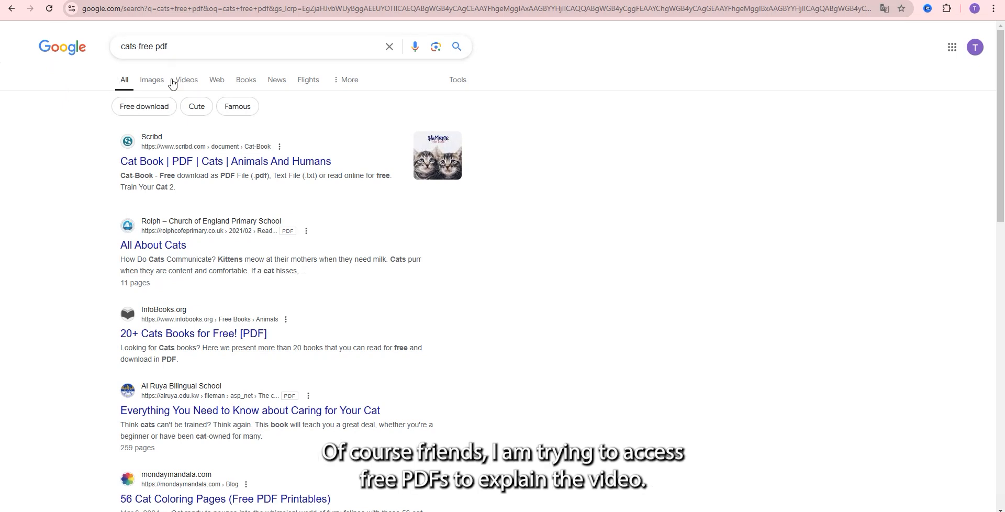
Review the Google results for "cats free pdf", including the book results, and return to all results.
scroll(373, 280, down, 1)
scroll(374, 280, up, 1)
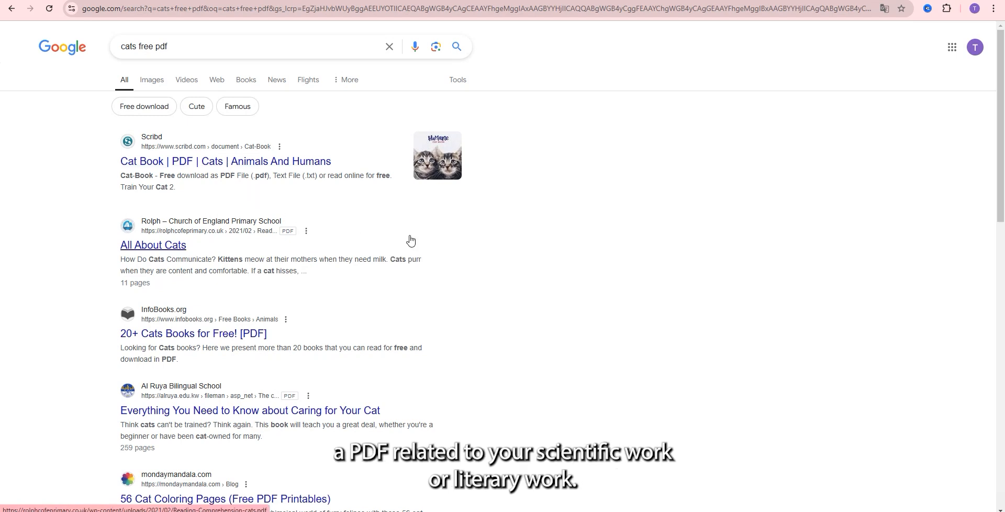
click(247, 81)
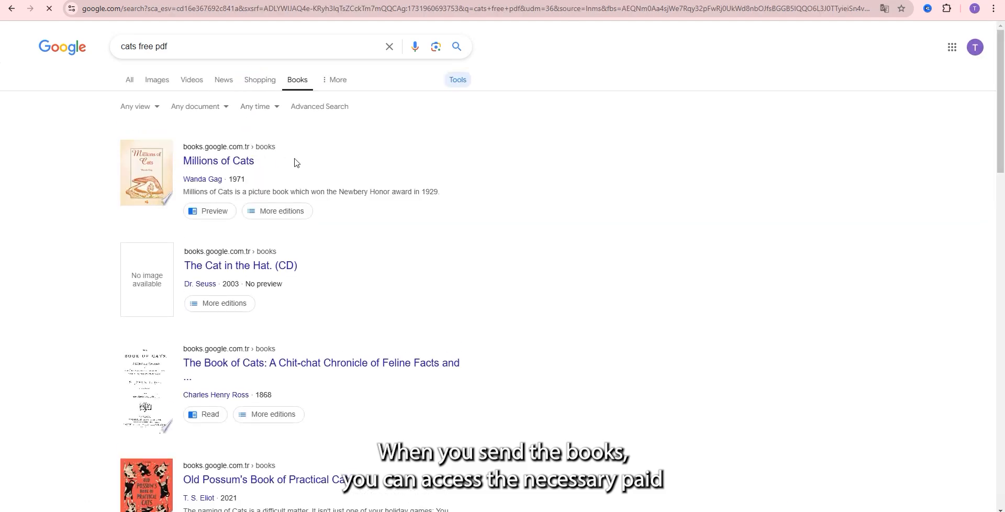
scroll(323, 227, down, 1)
scroll(323, 228, up, 1)
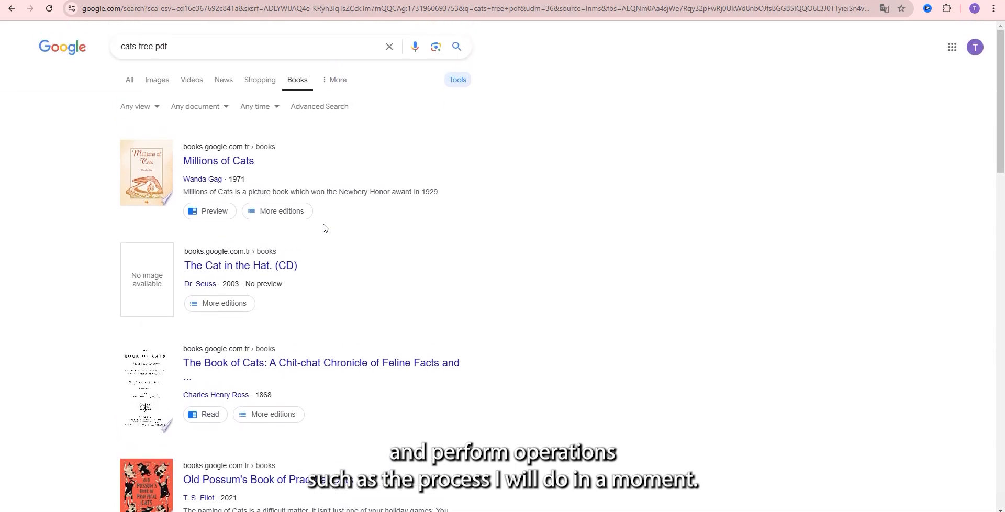
click(130, 85)
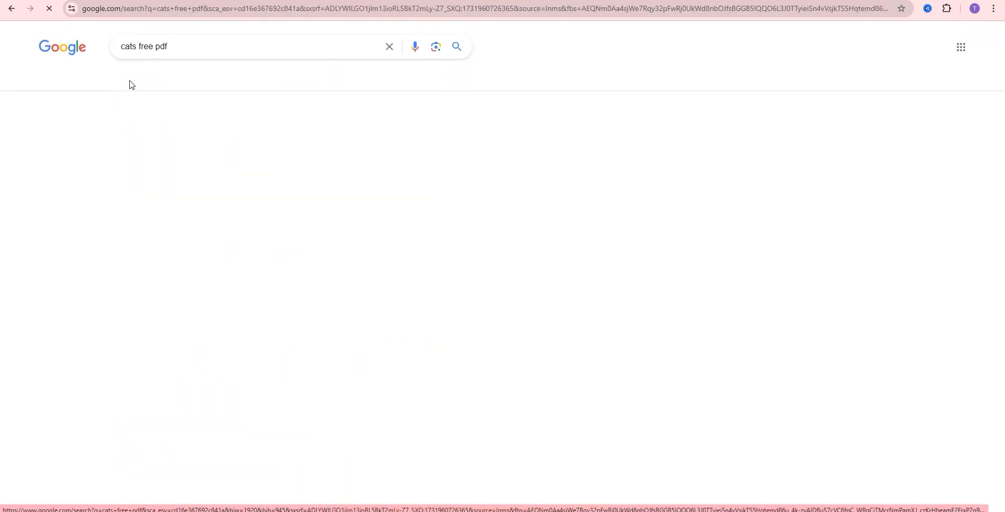
Open the InfoBooks result "20+ Cats Books for Free! [PDF]", then download and open the Cats and people PDF.
scroll(368, 242, down, 1)
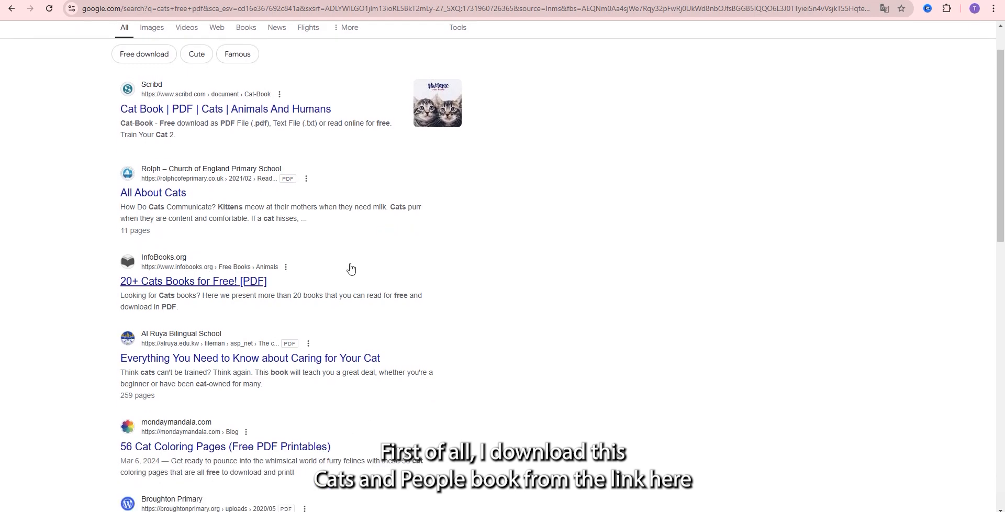
click(229, 286)
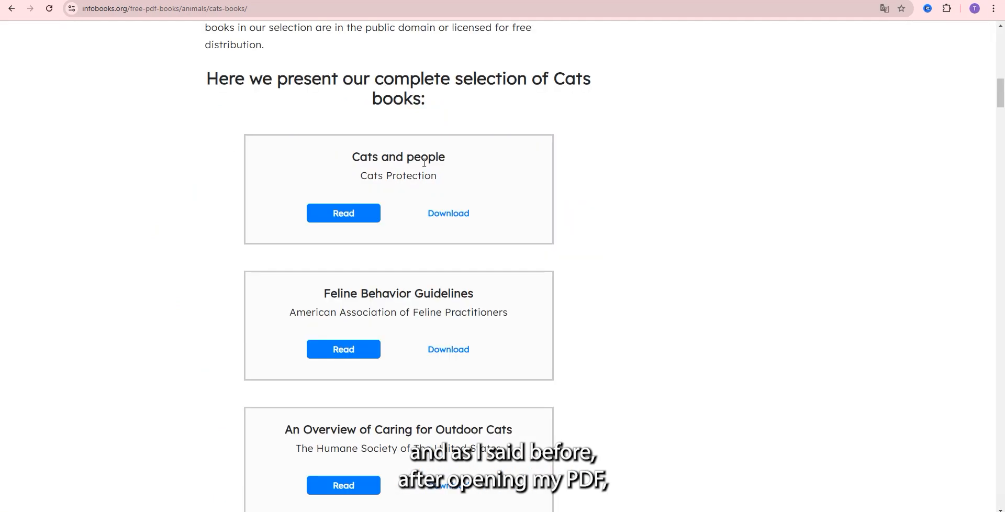
click(455, 219)
click(866, 43)
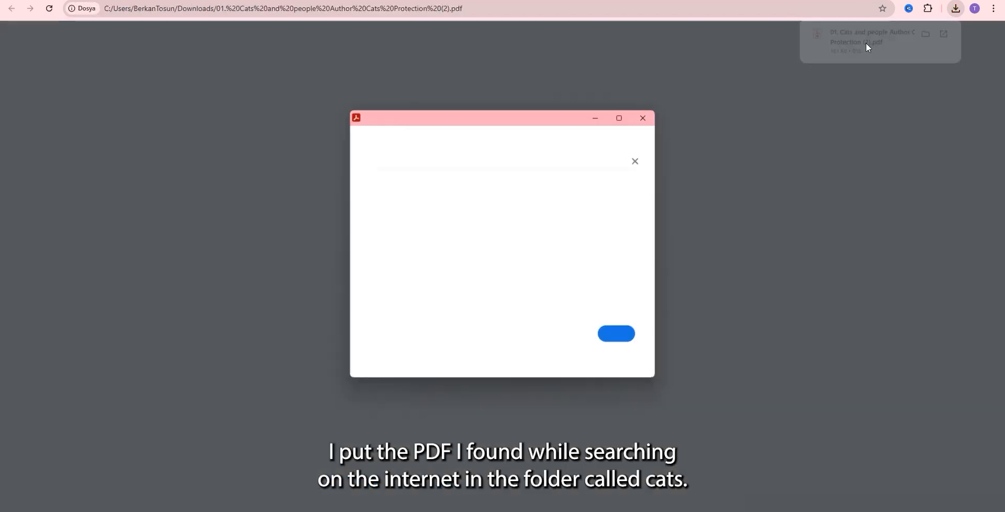
Dismiss the Acrobat prompt and save the Cats and people PDF in the Cats folder under its suggested name.
click(646, 117)
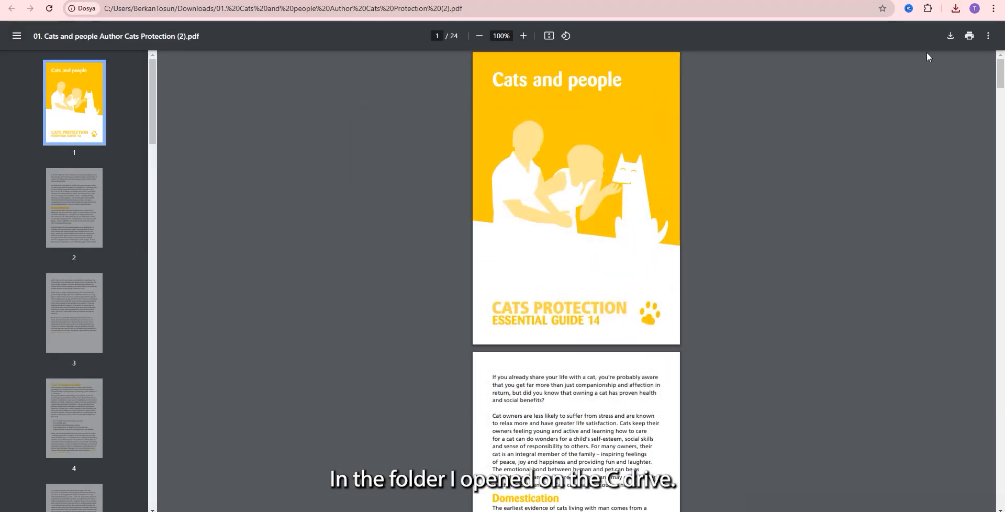
click(951, 36)
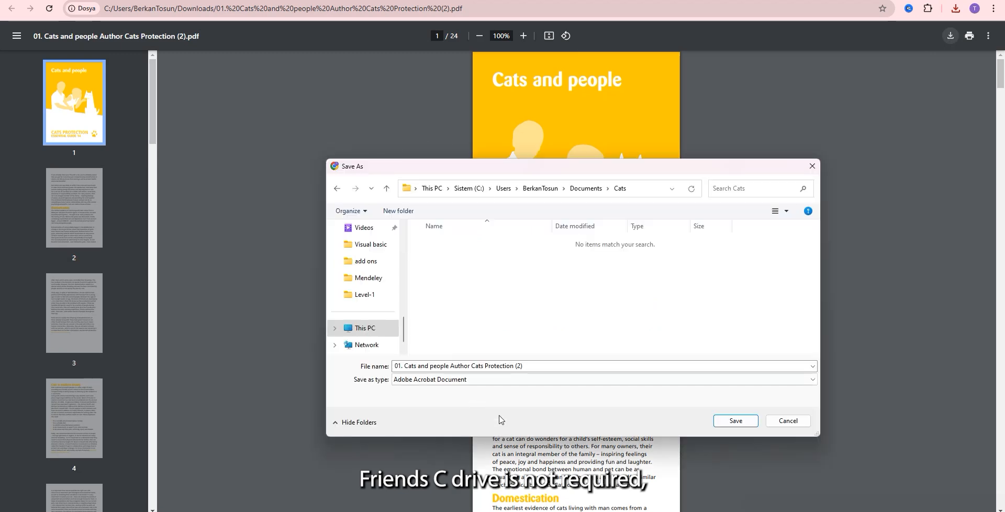
click(727, 421)
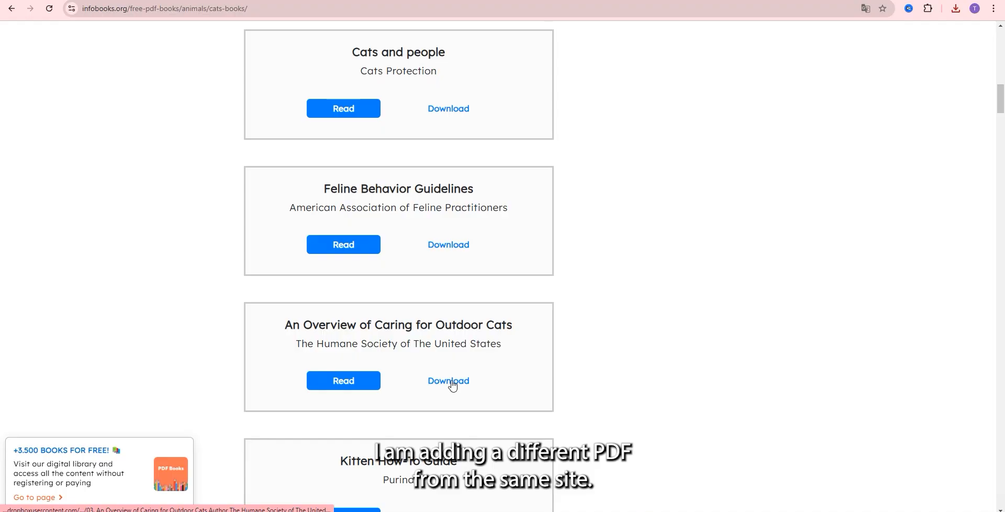
Download "An Overview of Caring for Outdoor Cats" from InfoBooks, open it, and save the PDF in the Cats folder.
click(452, 383)
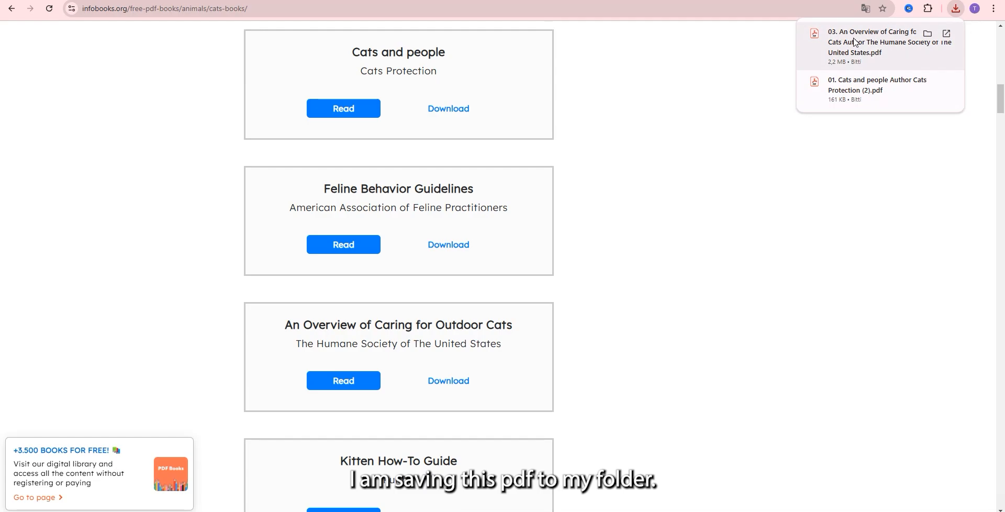
click(855, 42)
click(725, 422)
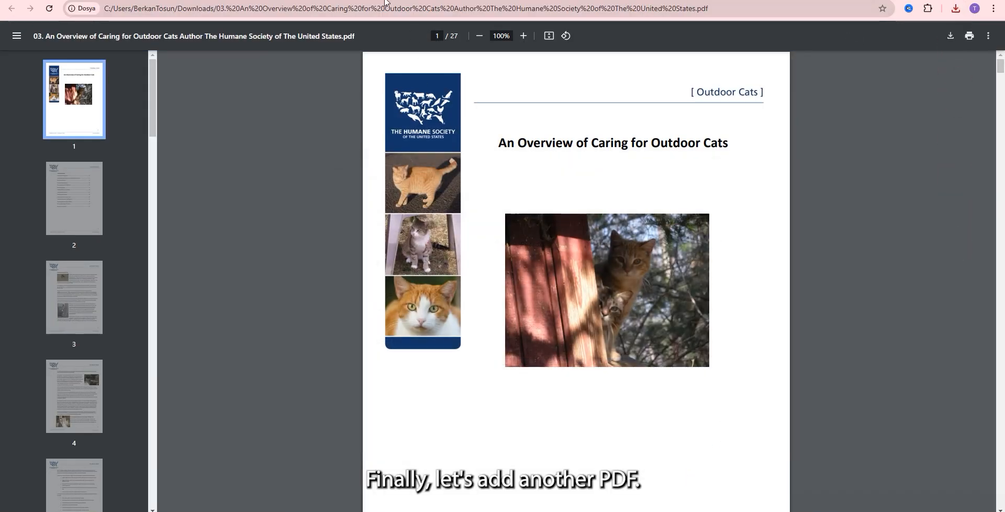
Return to the InfoBooks cats page and download the Cat Breed Characteristics Chart PDF.
click(385, 1)
scroll(447, 271, down, 6)
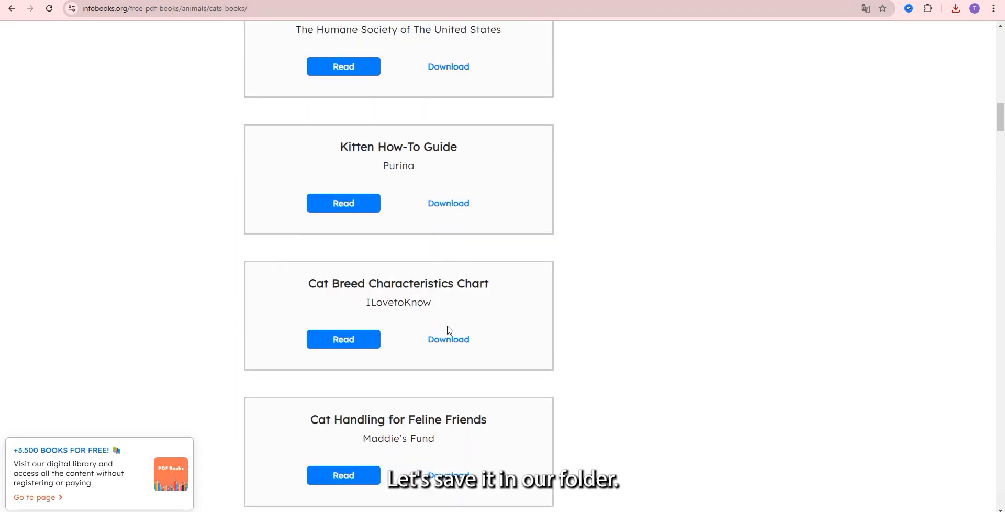
click(448, 340)
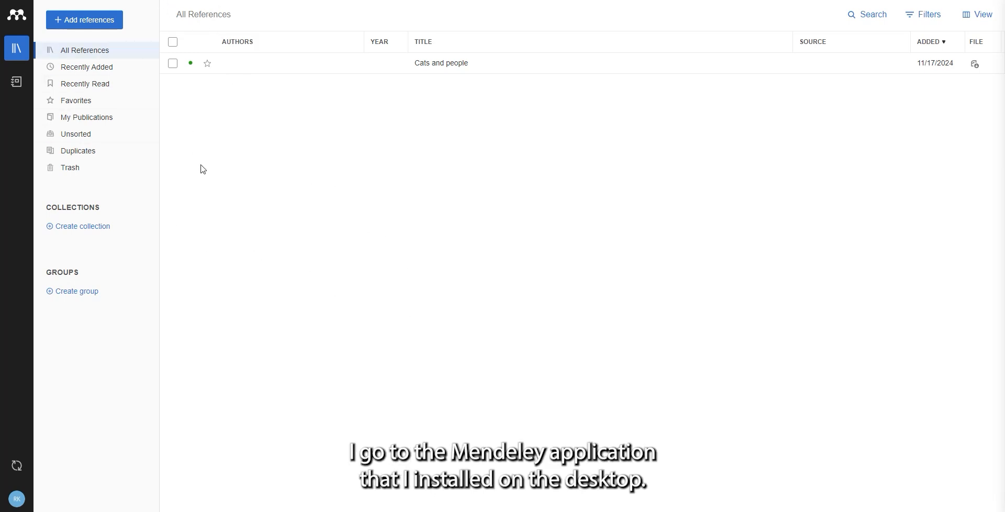
Import all three PDFs from the Cats folder into the Mendeley library as references and dismiss the upload summary.
click(86, 24)
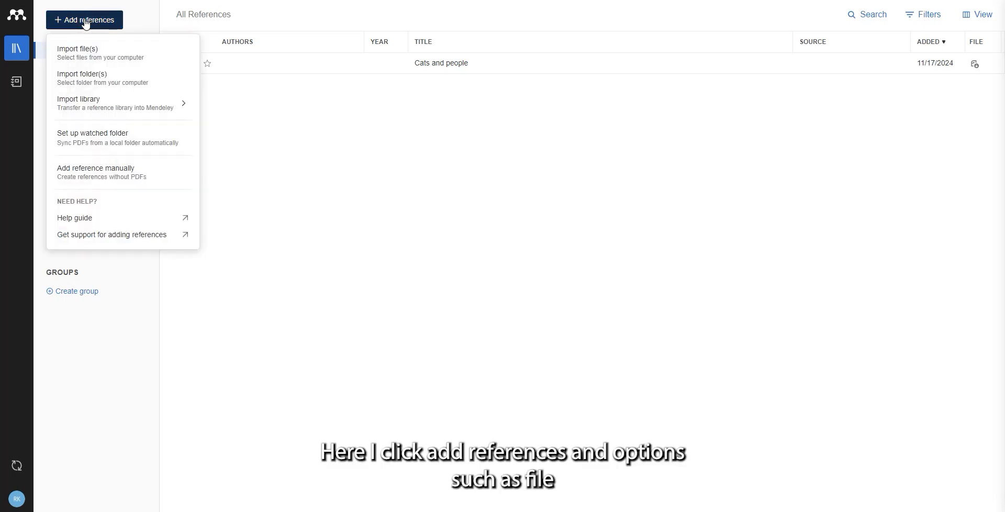
click(90, 54)
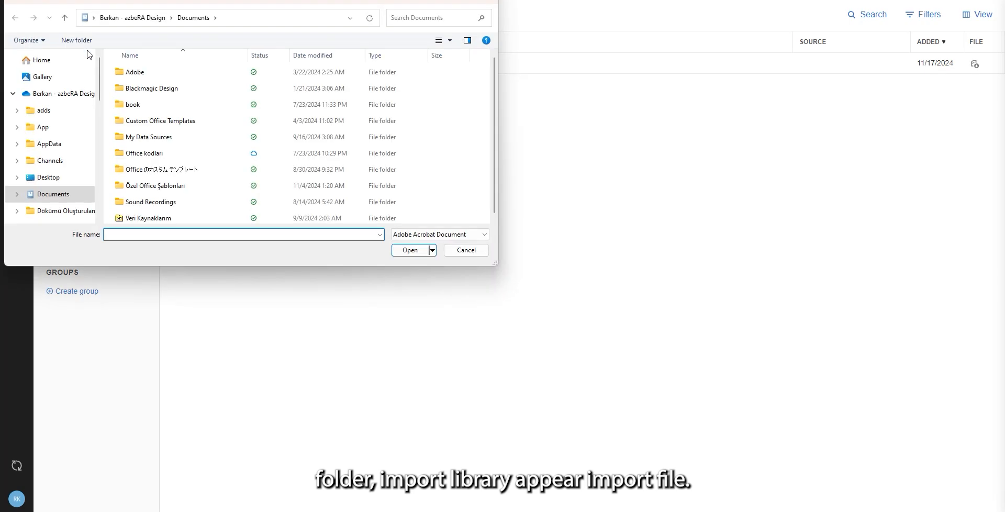
drag(99, 83, 93, 190)
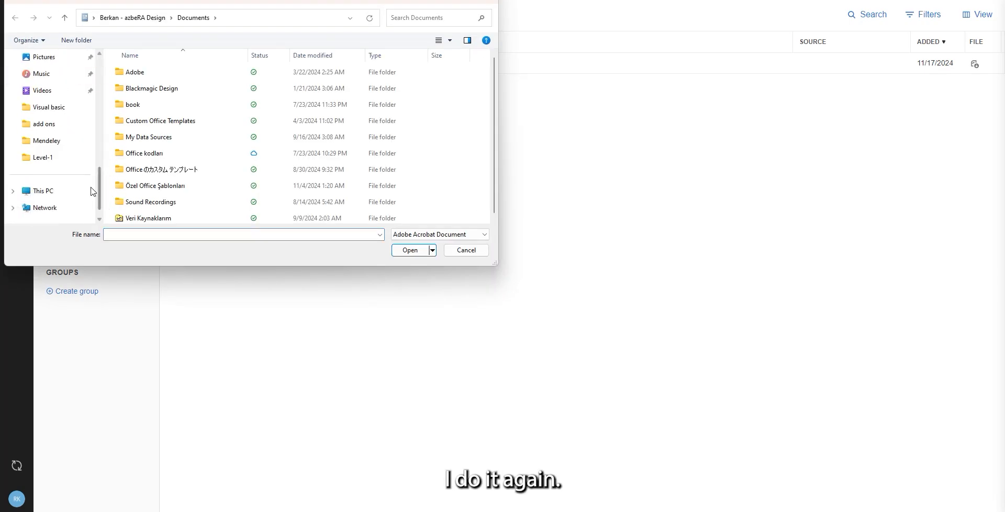
click(201, 74)
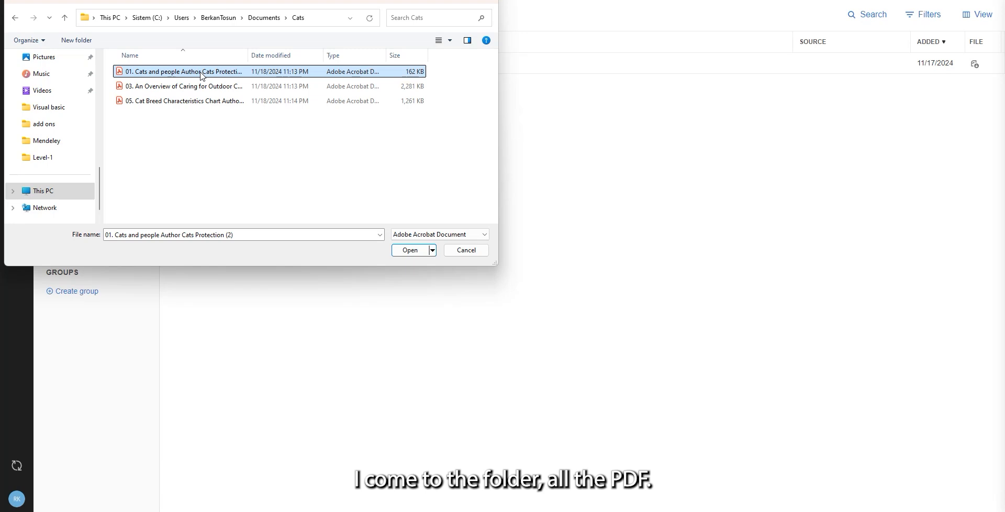
key(shift+Down)
key(shift+Down)
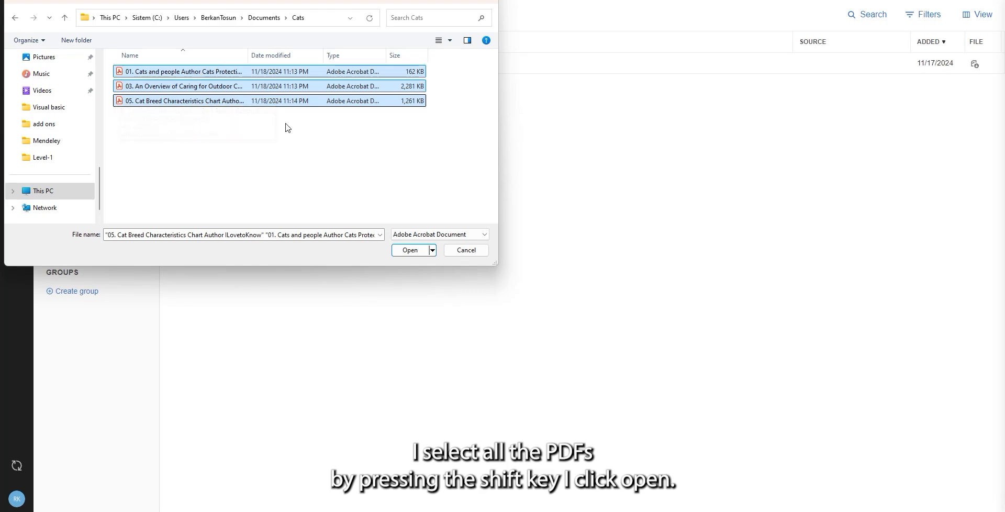
click(410, 250)
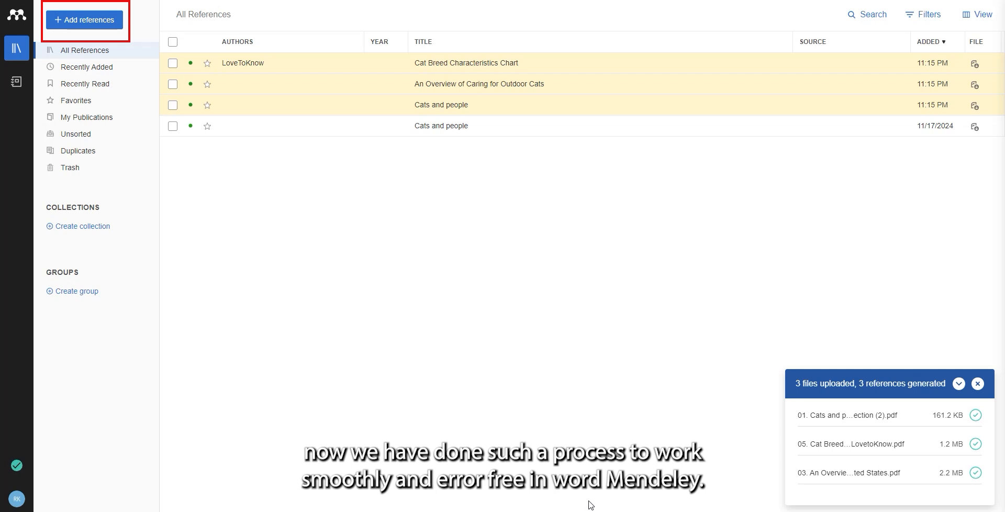
click(978, 384)
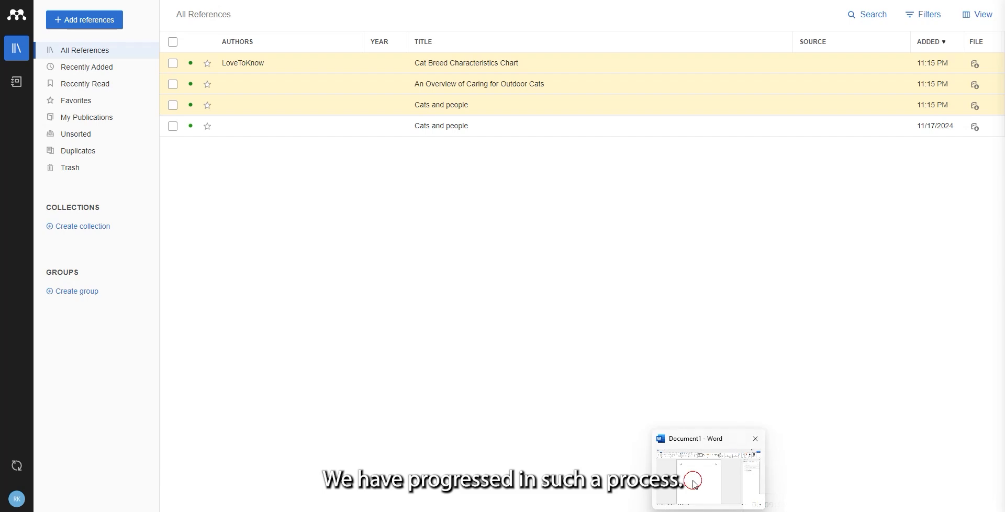
Copy the paragraph on the benefits of neutering from the Cats and people PDF into the Word document and start a new line.
click(697, 485)
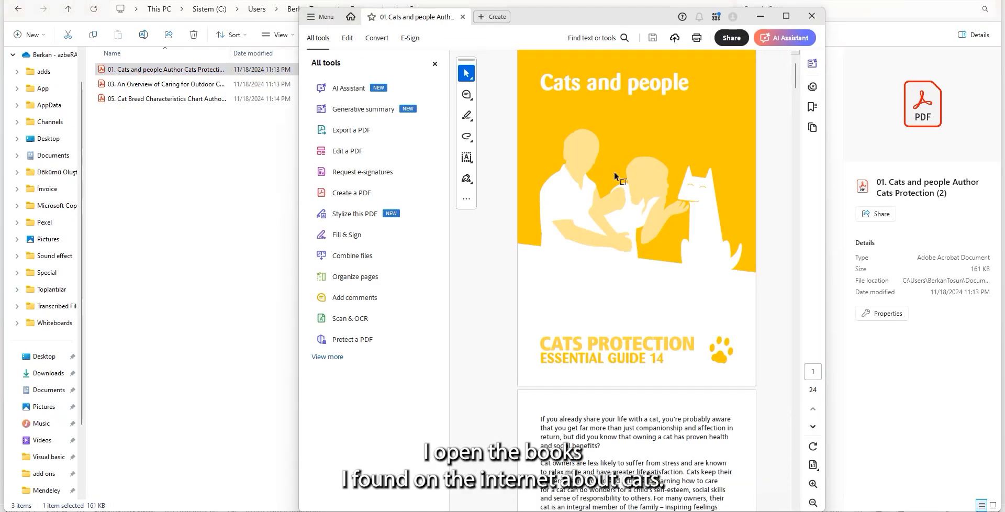
click(786, 16)
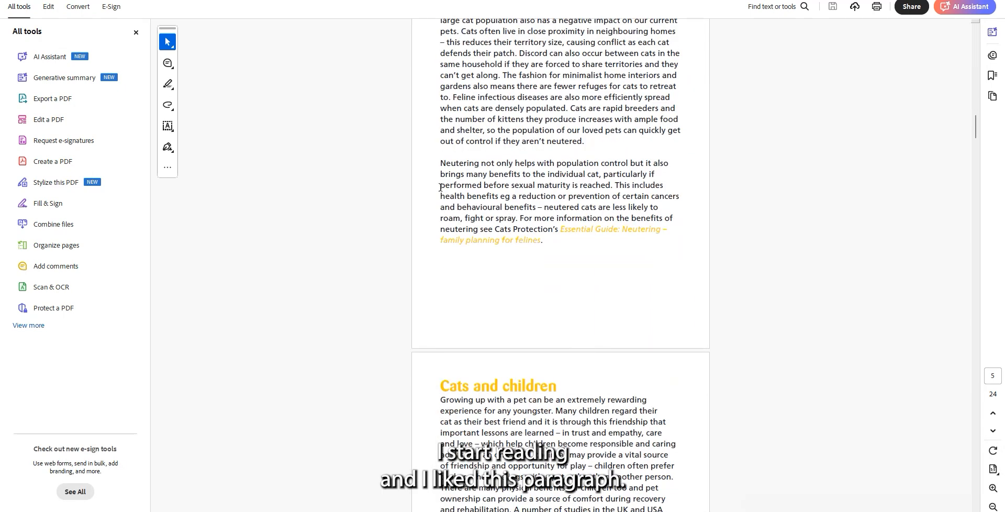
drag(440, 161, 551, 230)
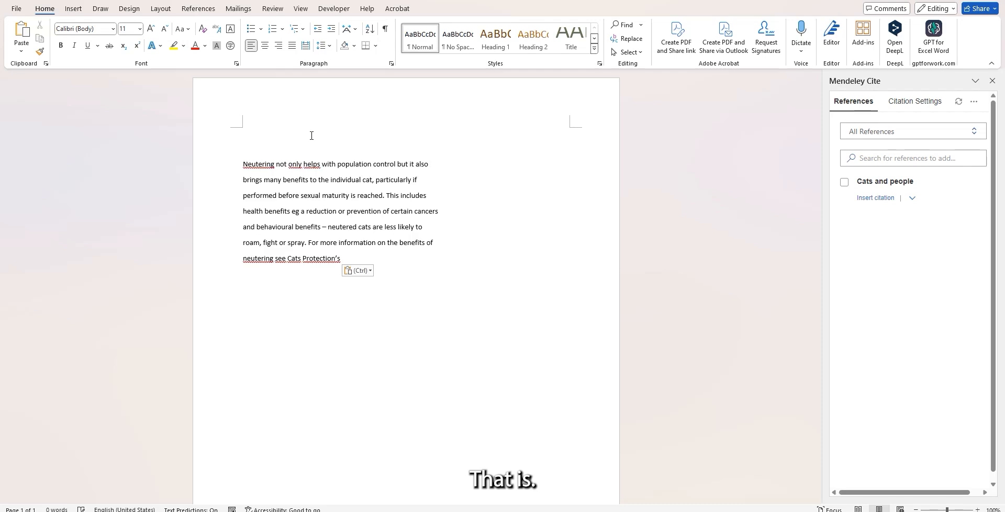
key(alt+shift)
key(Return)
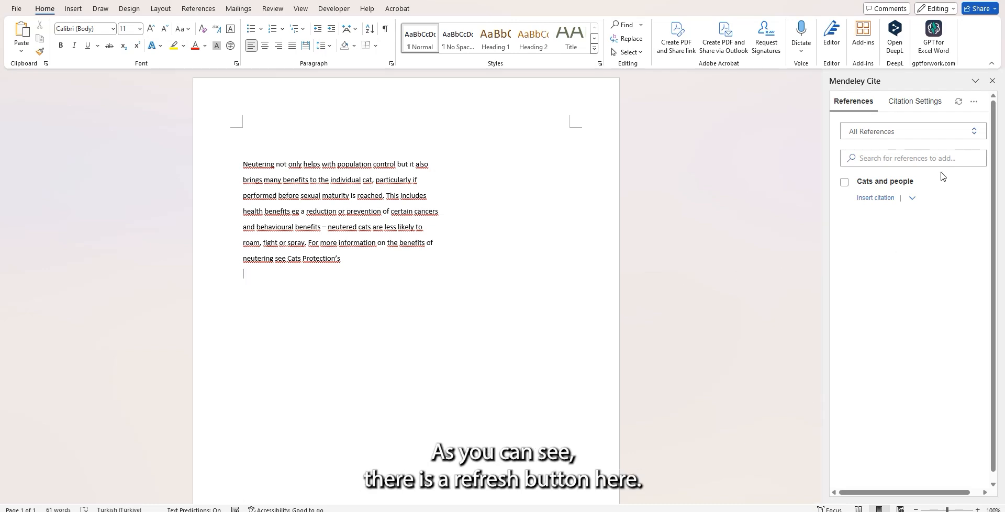
Sync Mendeley Cite with the library and insert the upper "Cats and people" reference as a citation below the neutering paragraph.
click(959, 102)
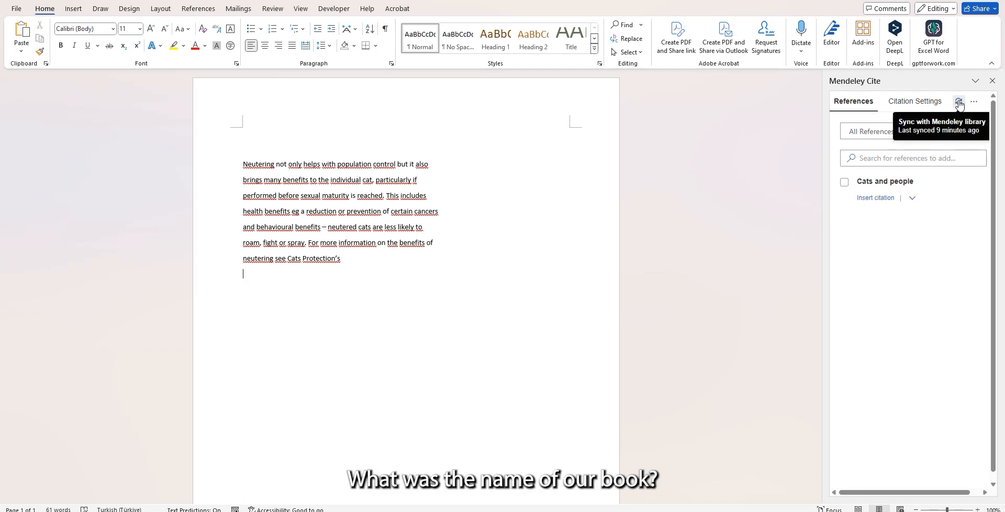
click(960, 103)
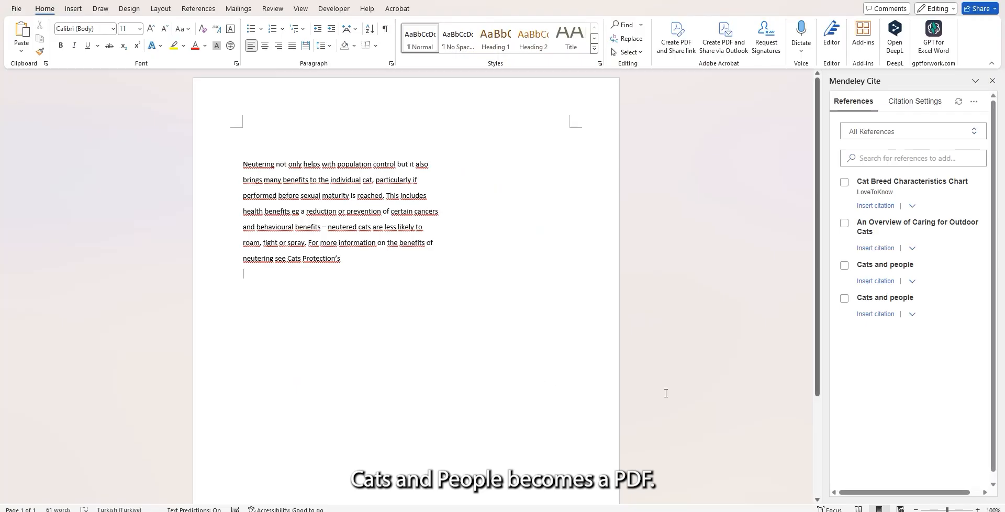
click(846, 267)
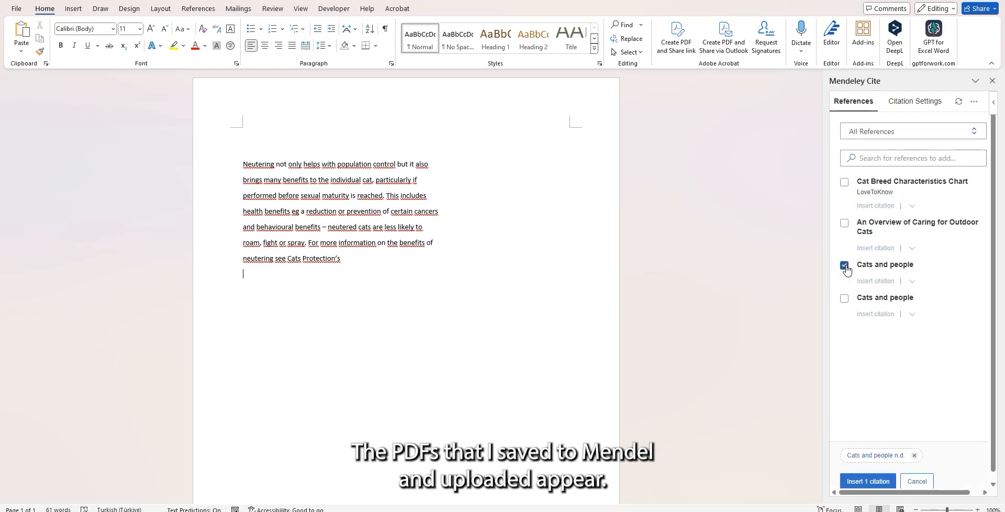
click(865, 474)
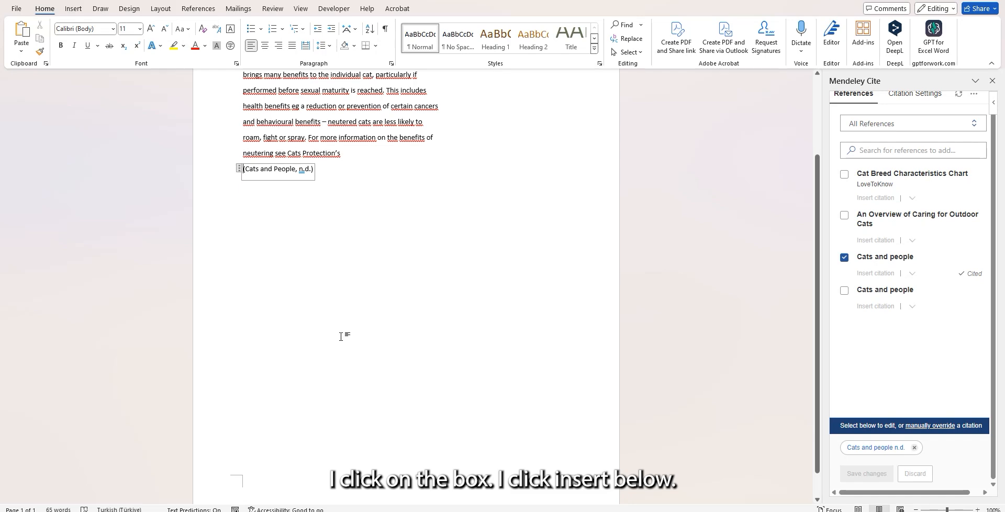
click(329, 184)
scroll(338, 197, up, 2)
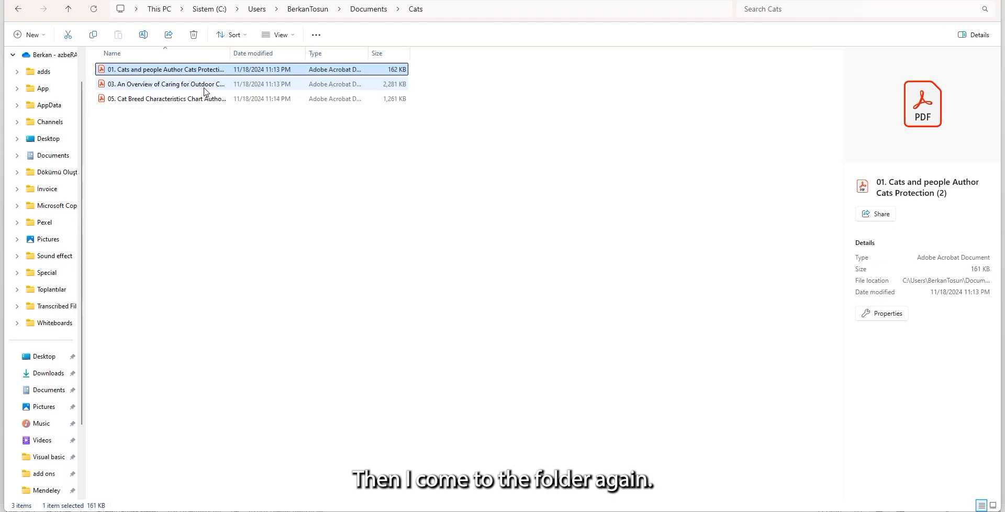
Copy the first "Resolving Issues with Neighbors" paragraph from the outdoor cats PDF into the document and cite "An Overview of Caring for Outdoor Cats" below it.
click(204, 86)
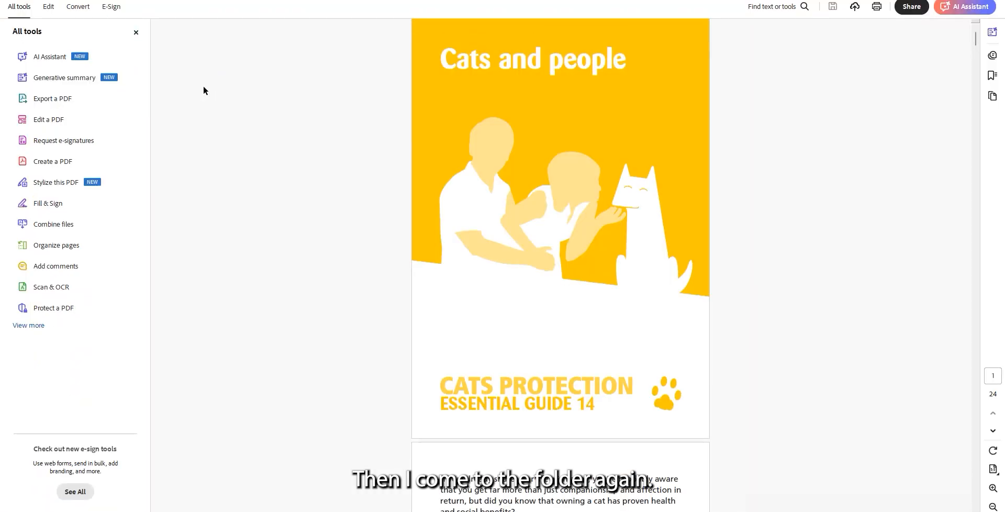
scroll(571, 255, down, 6)
scroll(570, 255, down, 10)
drag(430, 143, 665, 230)
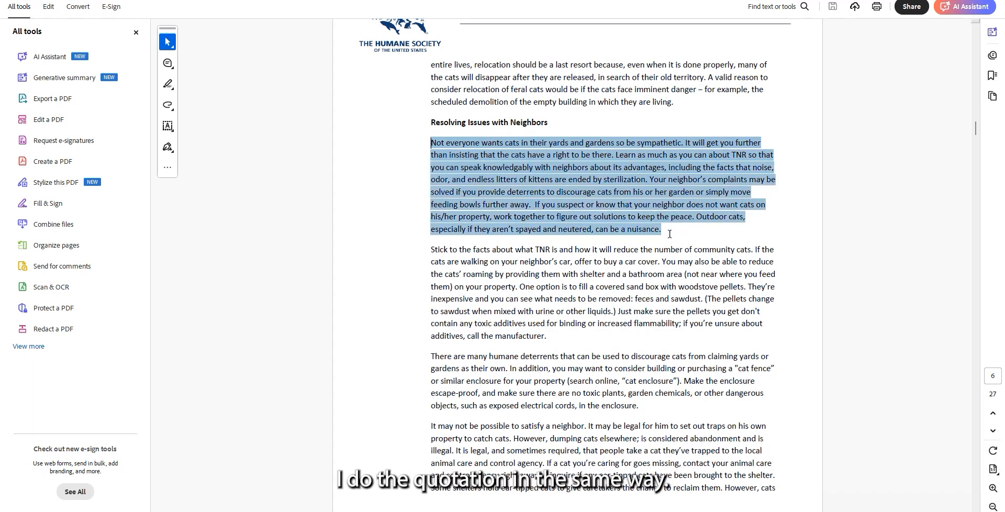
key(ctrl+c)
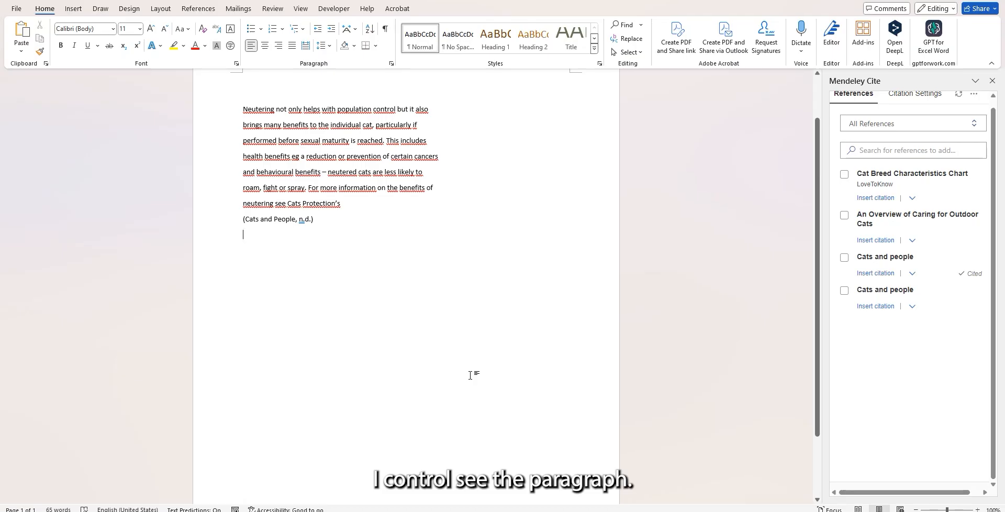
key(ctrl+v)
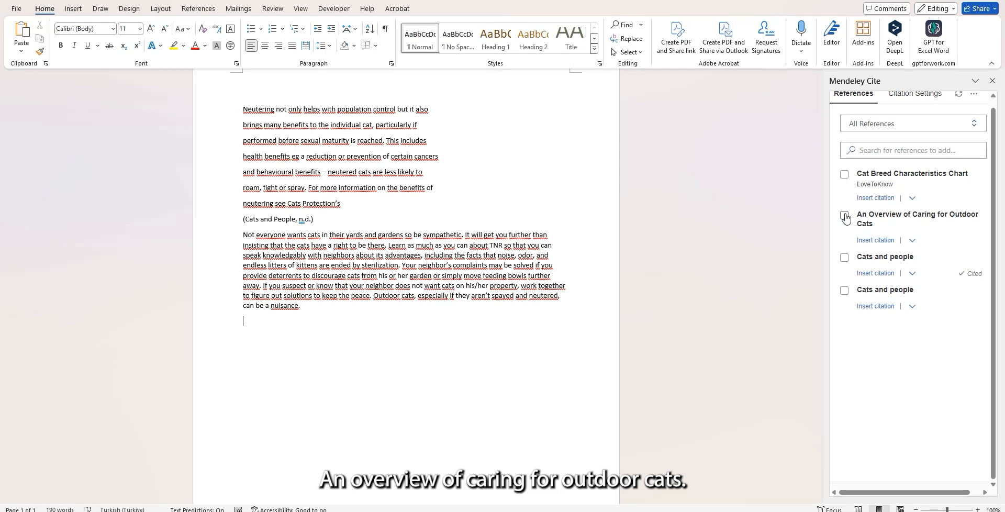
click(844, 216)
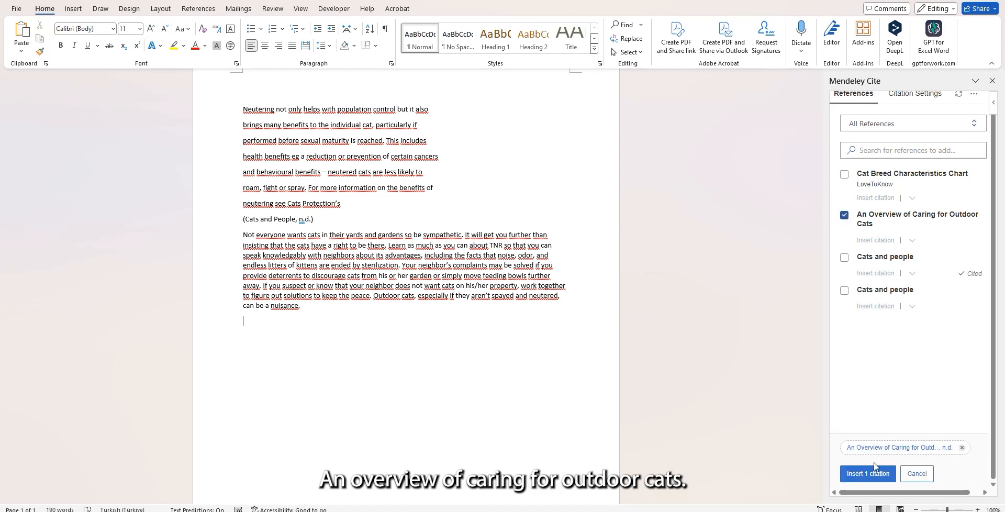
click(869, 473)
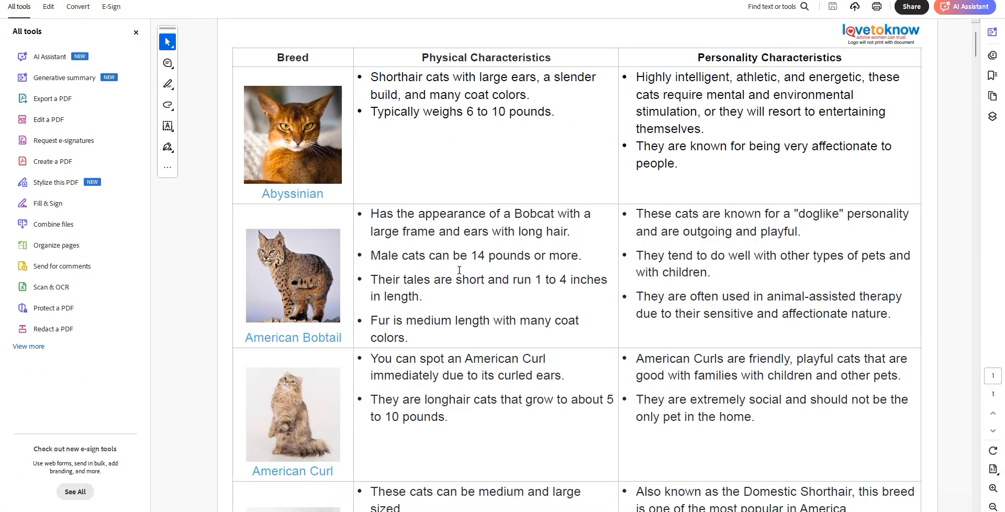
Copy the Birman physical characteristics from the cat breed chart PDF into the Word document below the outdoor cats citation.
scroll(459, 271, down, 5)
scroll(459, 270, up, 5)
scroll(459, 270, down, 1)
scroll(459, 270, up, 1)
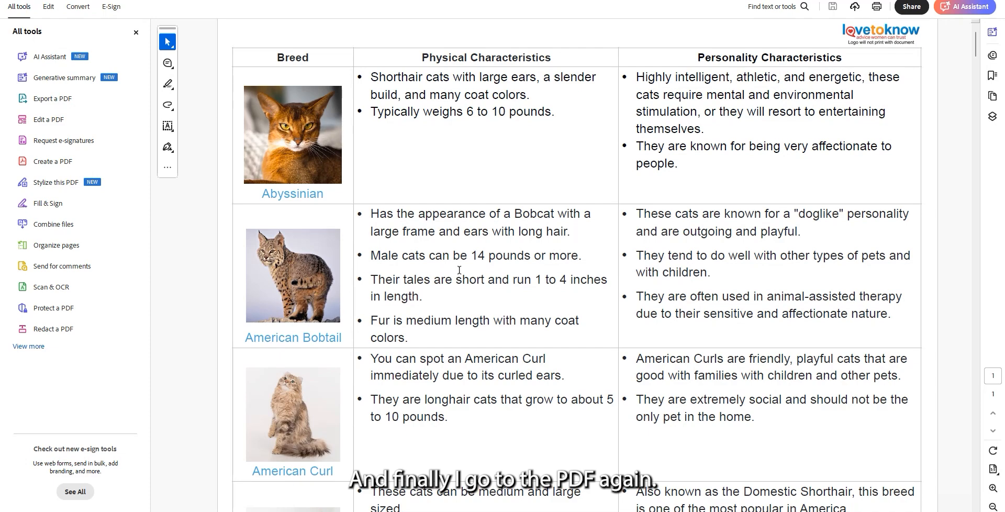
scroll(460, 270, down, 15)
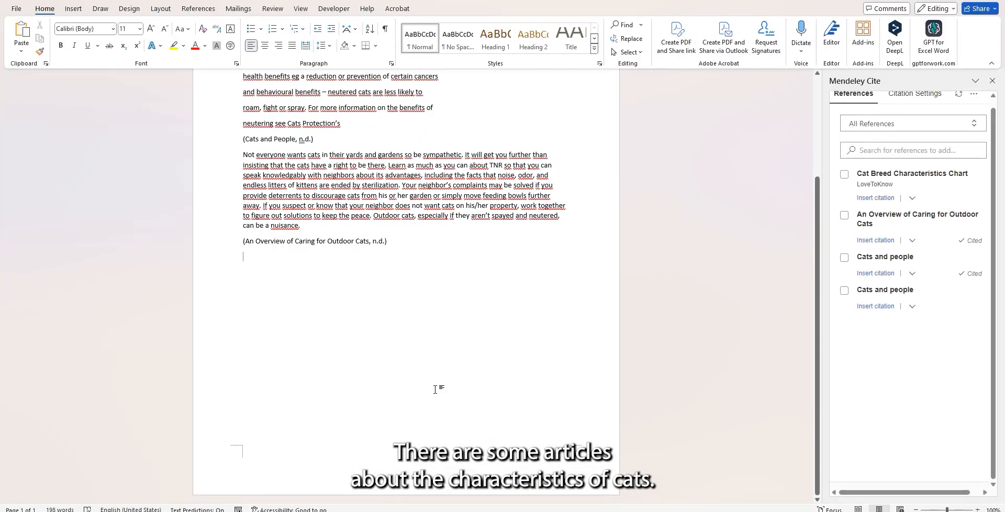
key(ctrl+v)
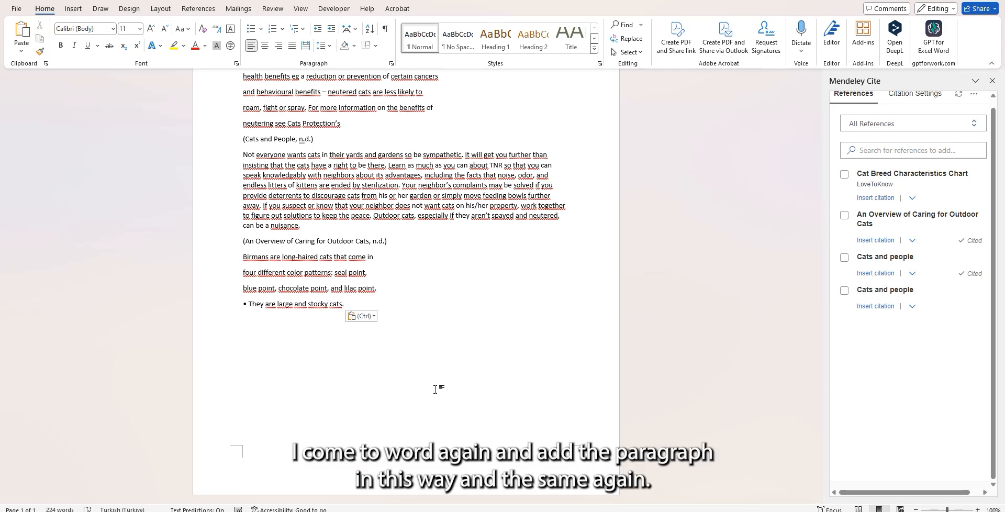
key(Return)
Insert a citation for "Cat Breed Characteristics Chart" below the Birman text and start a new line.
click(815, 510)
click(814, 511)
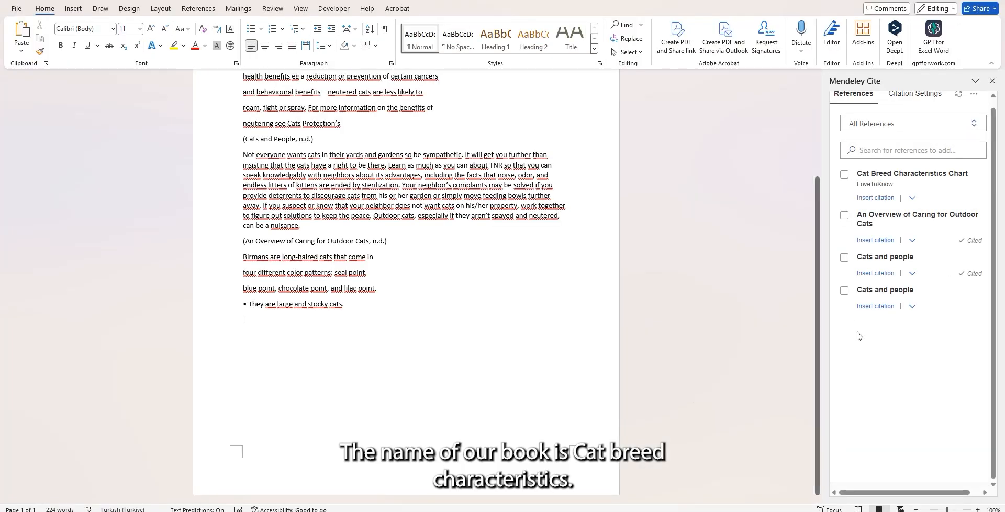
click(844, 175)
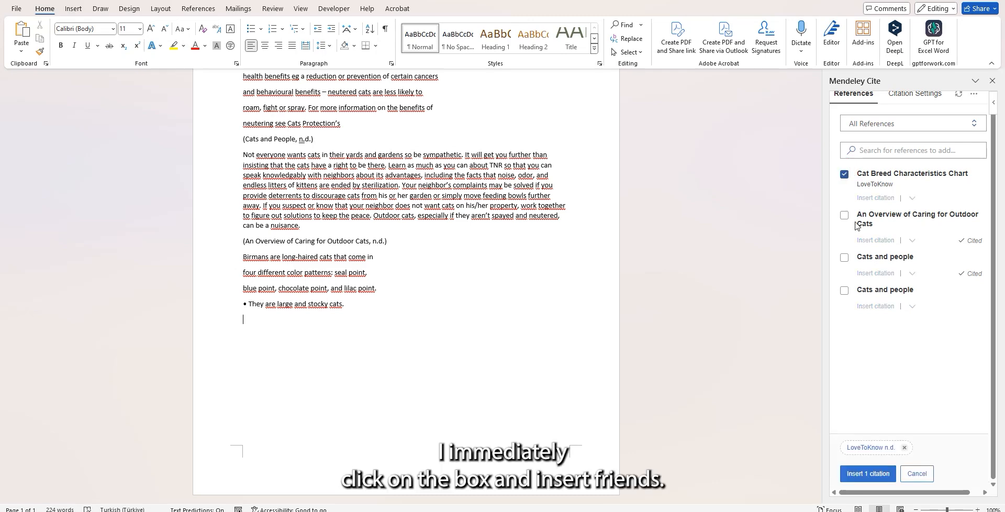
click(869, 474)
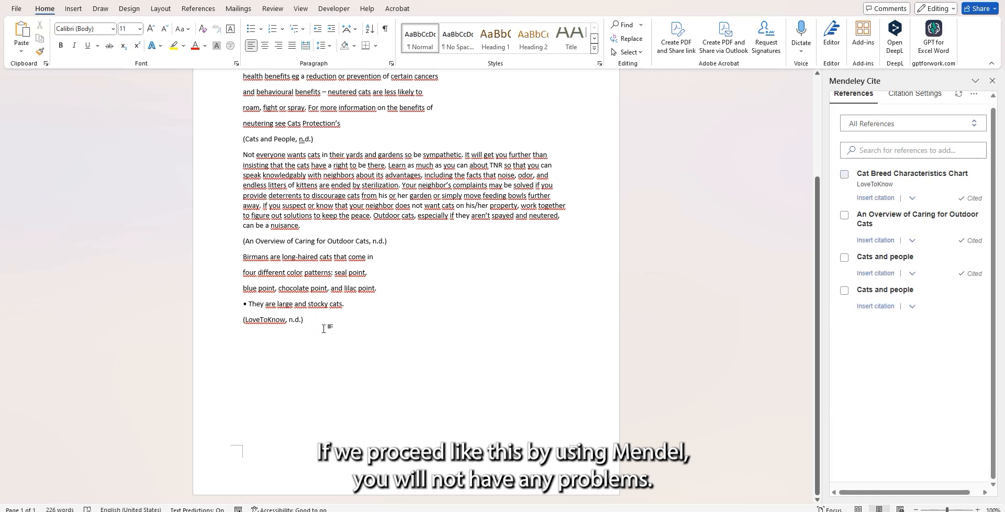
key(Return)
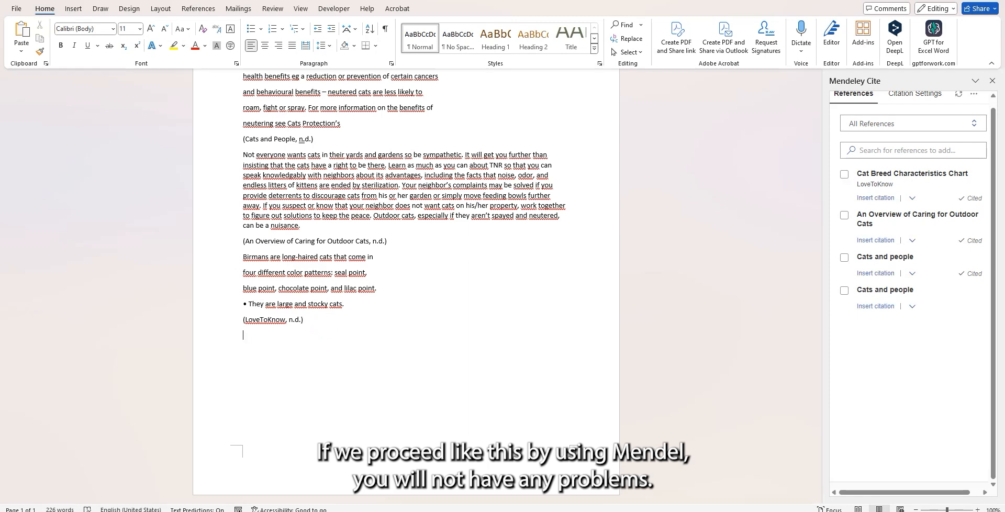
Review the available citation languages and citation styles in the Mendeley Cite citation settings.
click(916, 101)
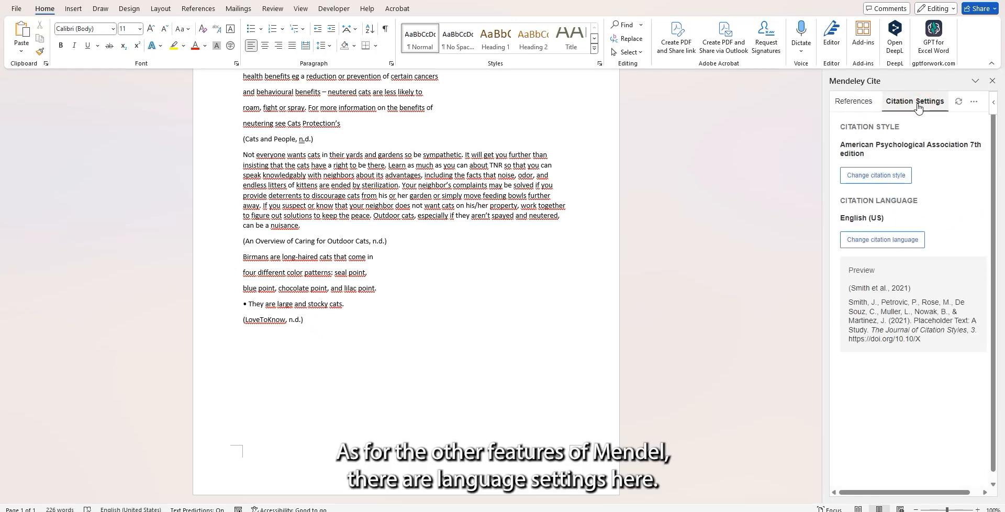
click(891, 245)
drag(993, 186, 985, 147)
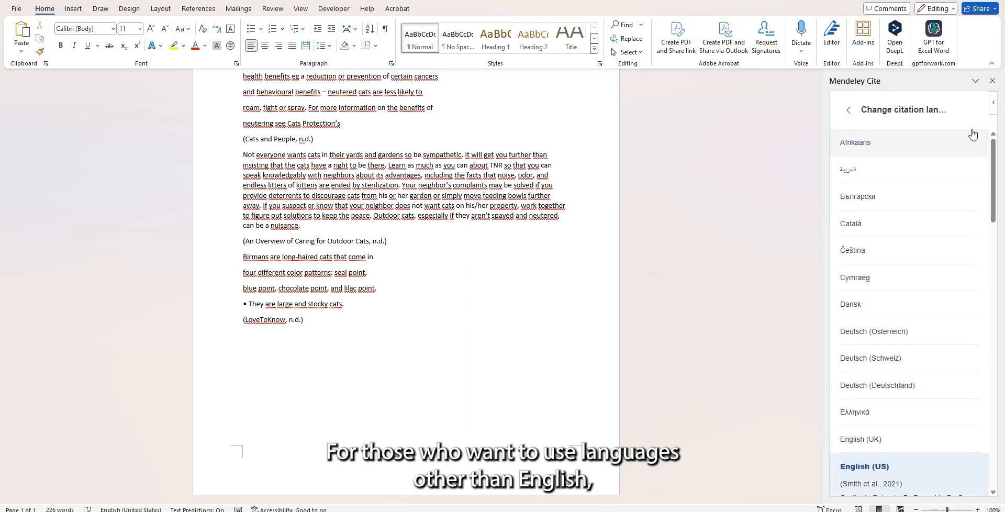
click(846, 111)
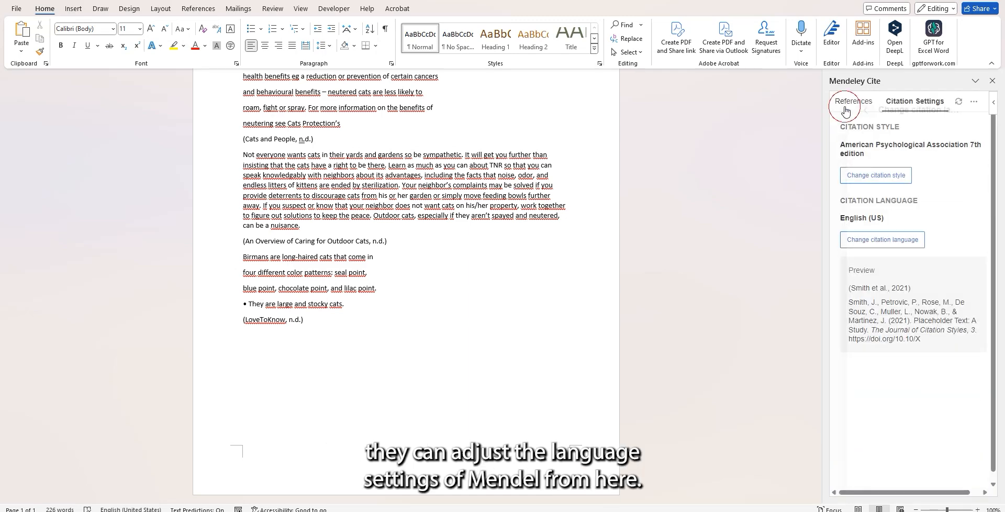
click(872, 181)
drag(994, 195, 1004, 329)
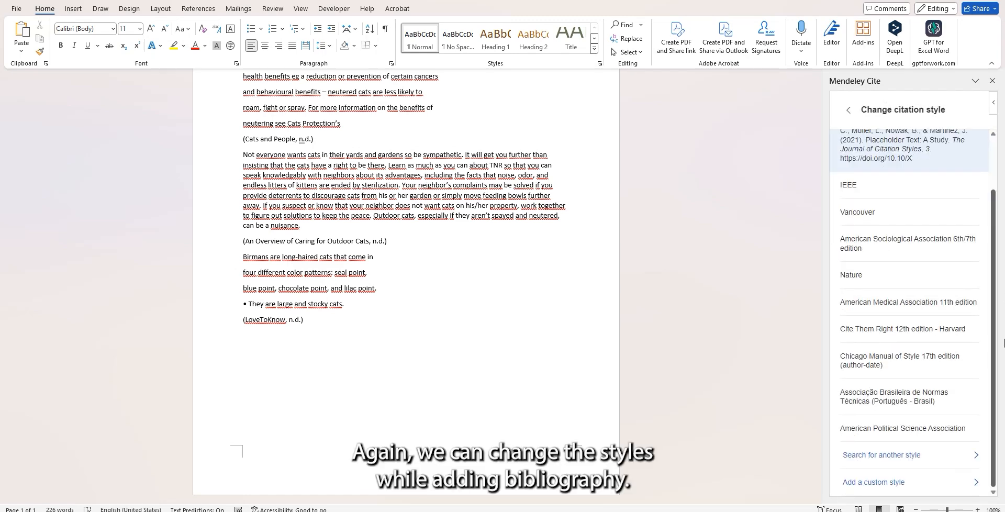
scroll(993, 304, up, 2)
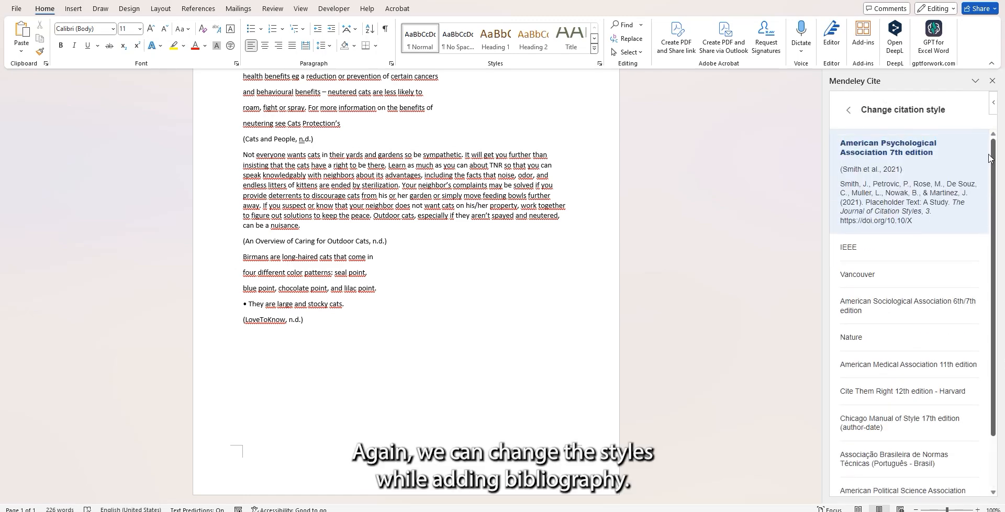
click(848, 111)
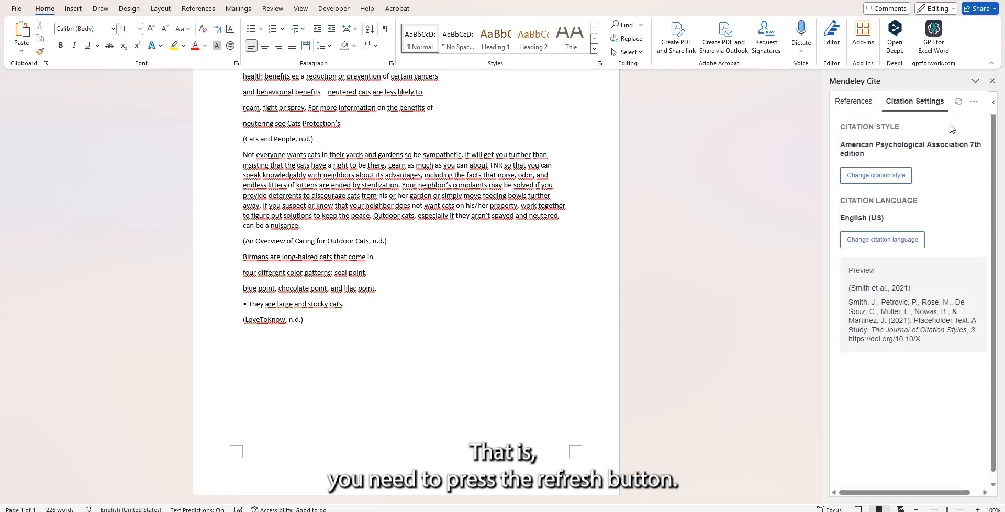
Return to the reference list and sync it with the Mendeley library again.
click(849, 101)
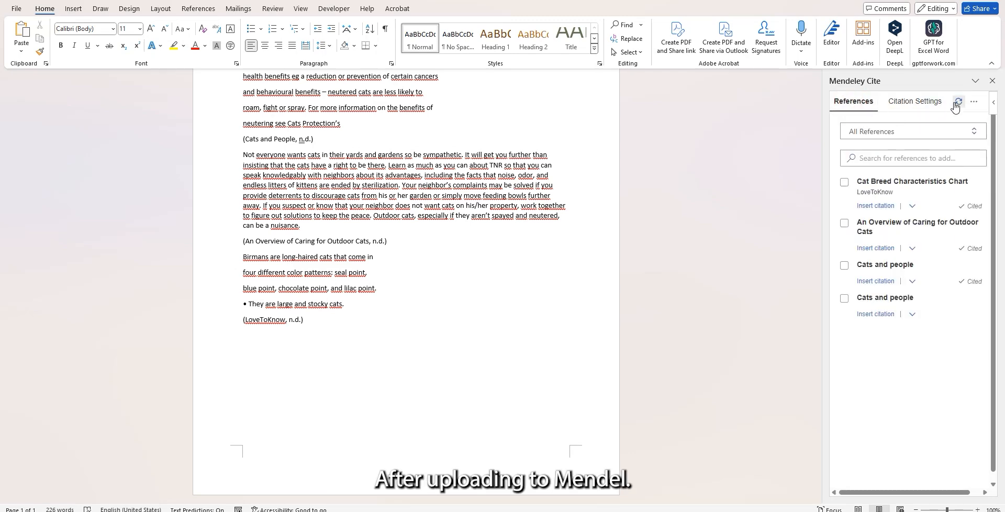
click(959, 102)
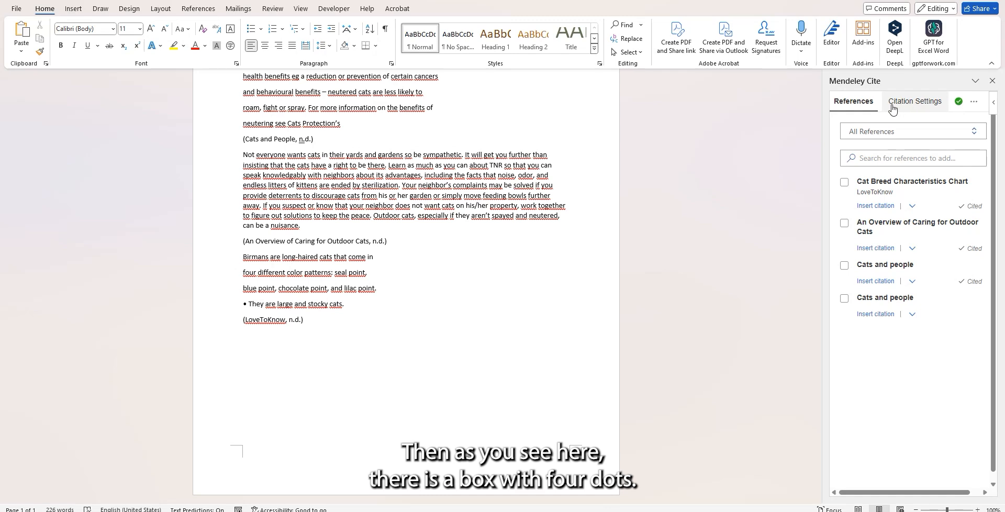
Add a "Bibliography;" heading below the LoveToKnow citation and insert the Mendeley bibliography on the line under it.
click(975, 102)
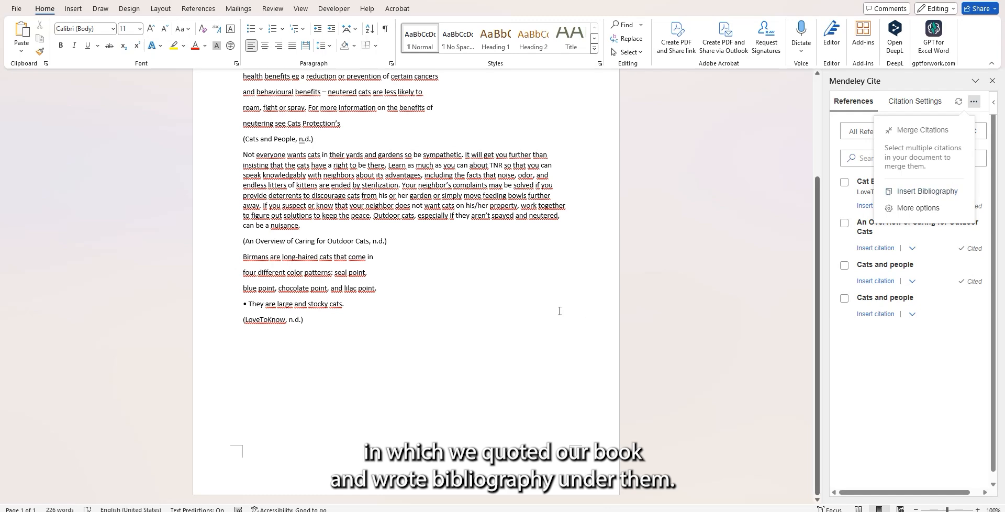
click(307, 321)
click(331, 334)
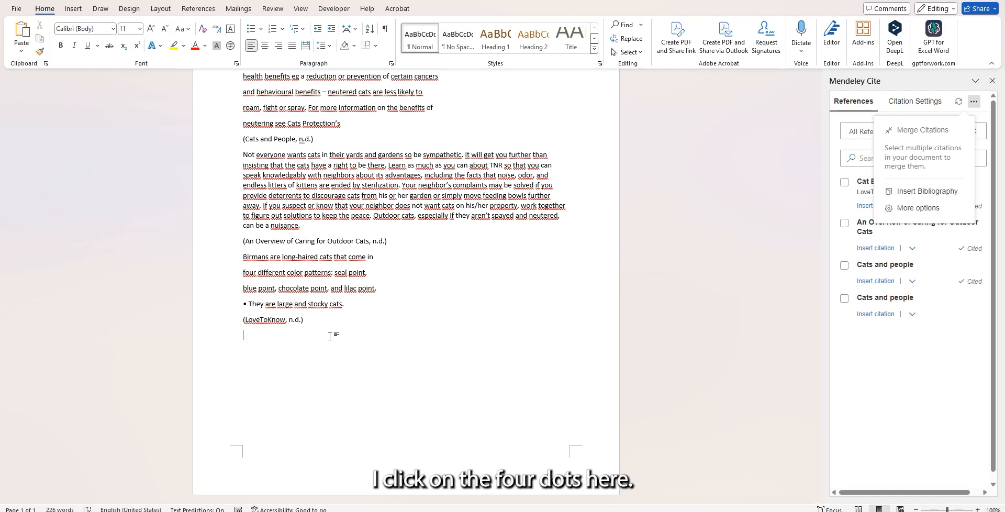
click(931, 191)
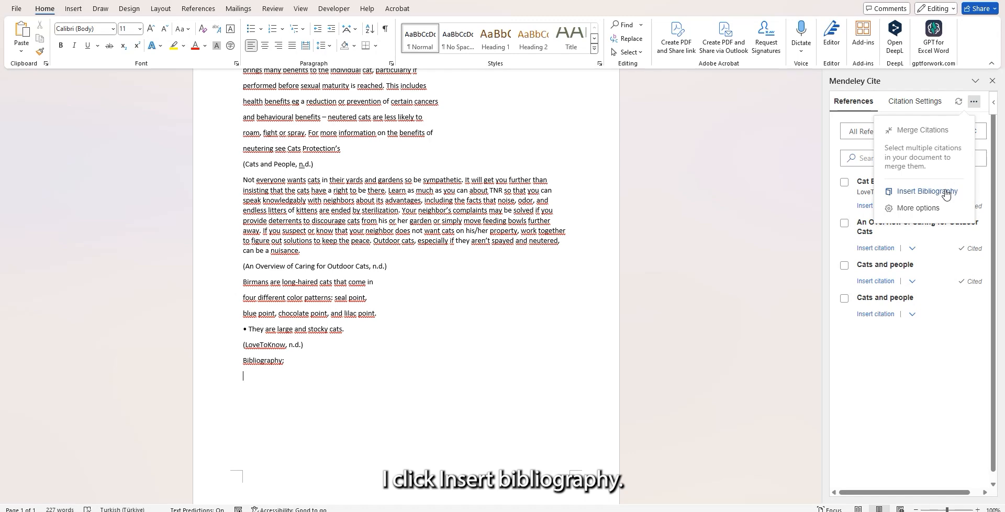
click(947, 193)
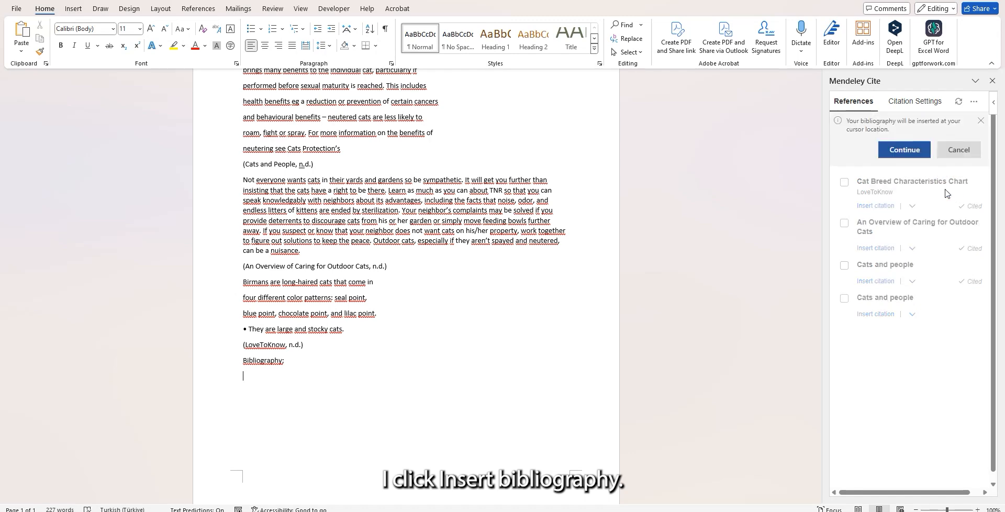
click(902, 150)
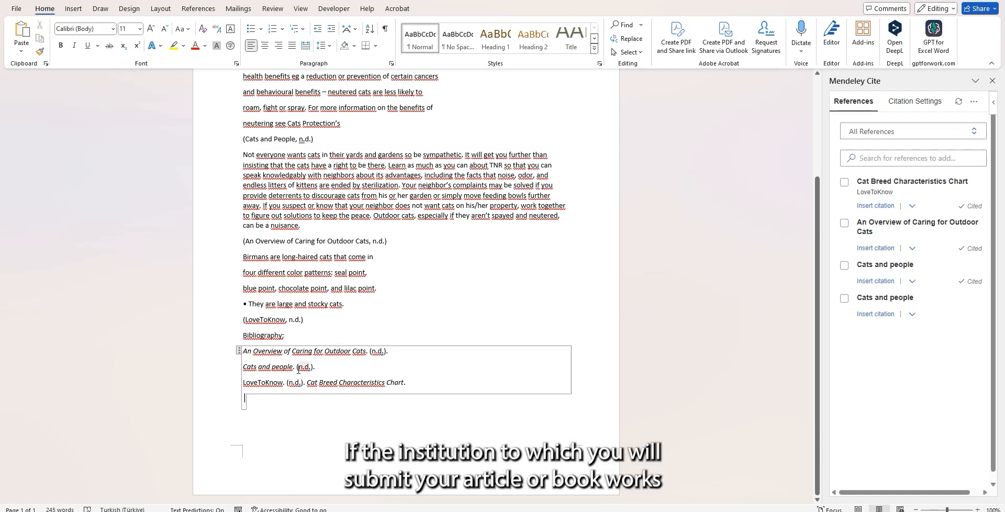
click(266, 408)
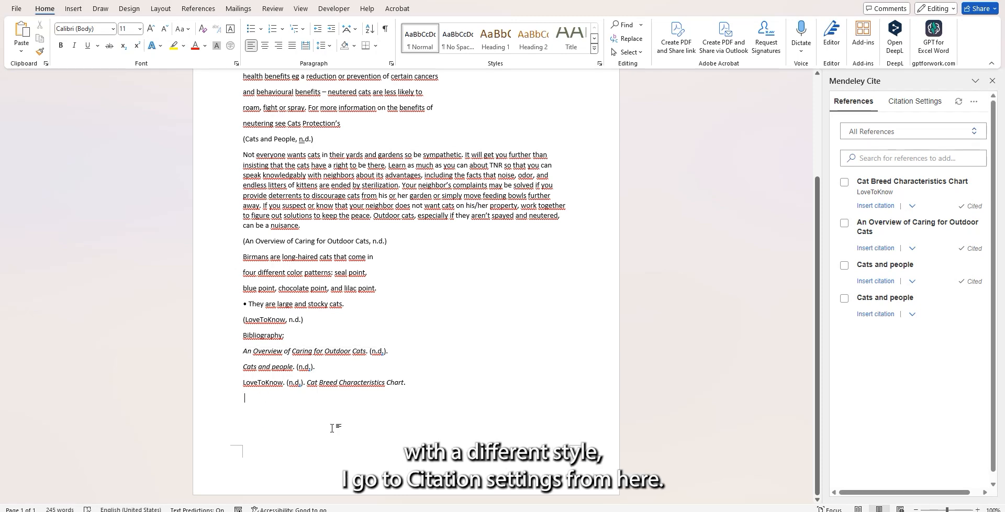
Paste a second "Bibliography;" heading below the existing bibliography and change the Mendeley citation style to Vancouver.
text(Bibliography;)
click(915, 101)
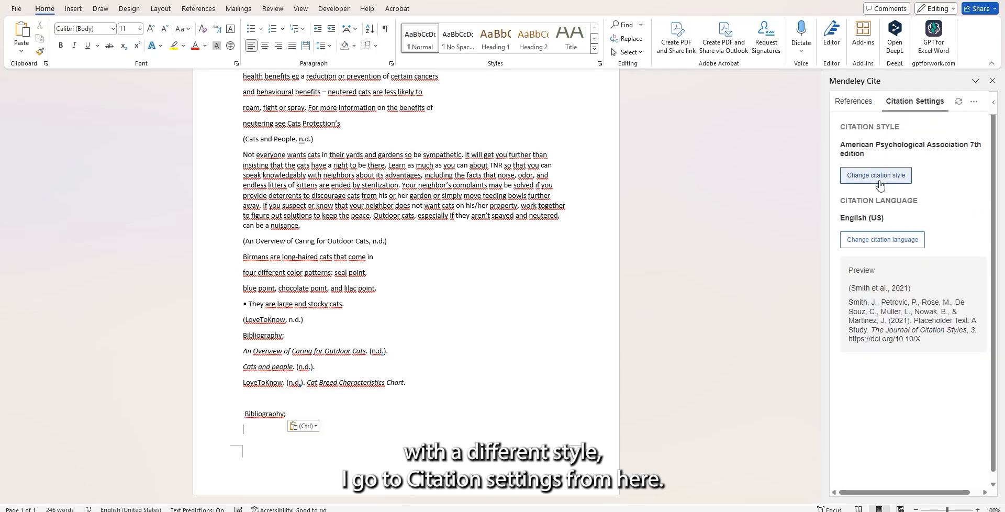
click(893, 179)
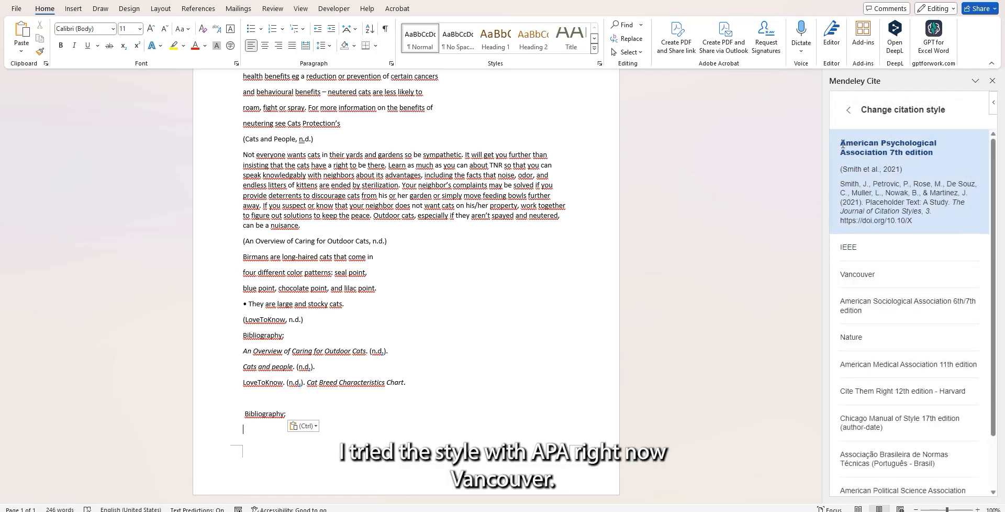
scroll(870, 225, down, 1)
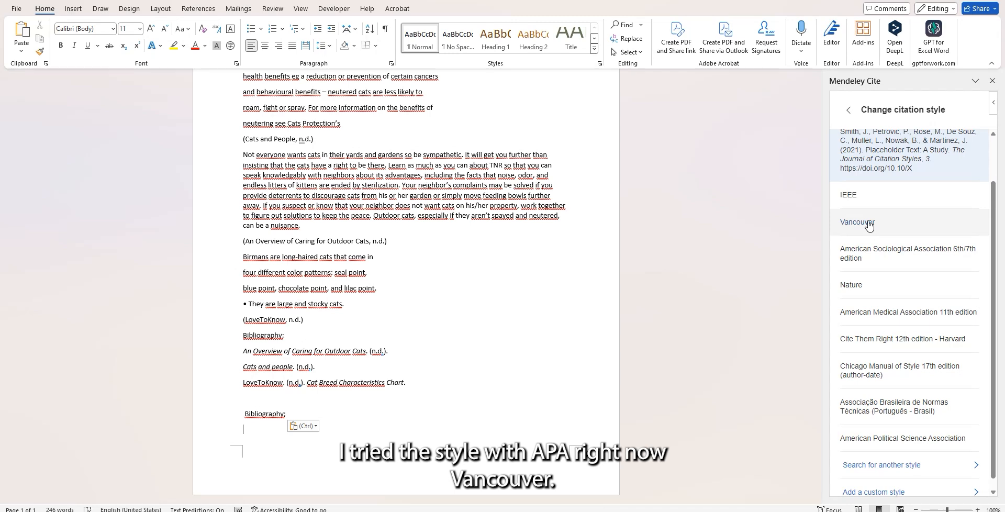
click(870, 224)
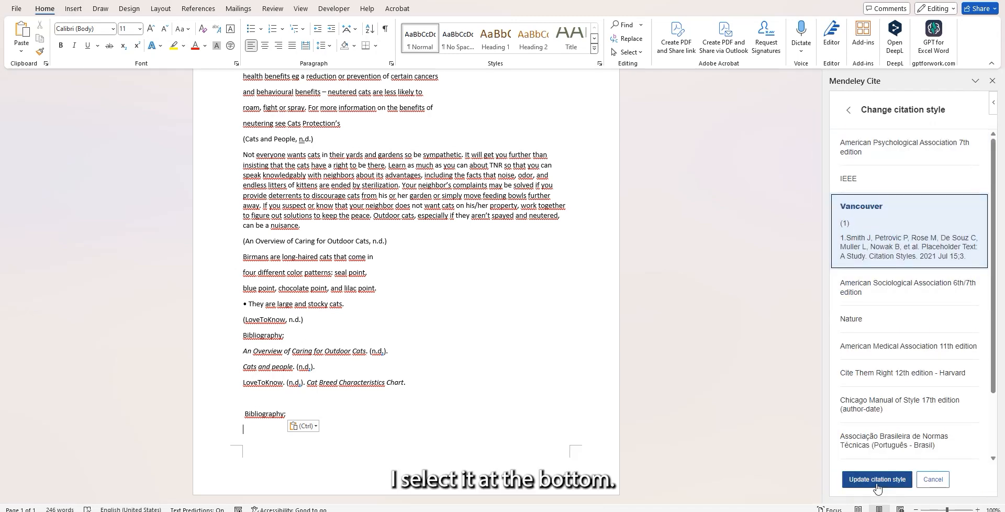
click(876, 480)
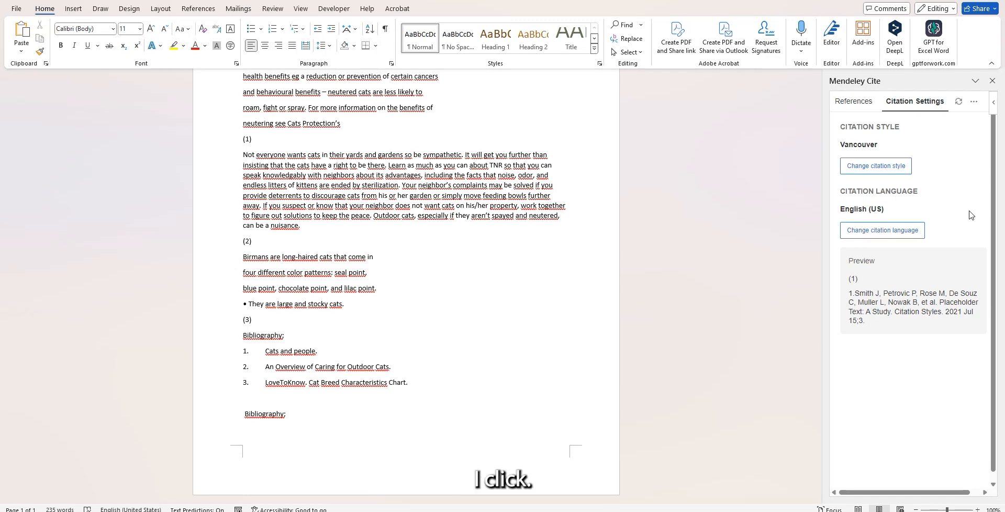
Insert another Mendeley bibliography on the line under the second "Bibliography;" heading and check it in the document.
click(974, 102)
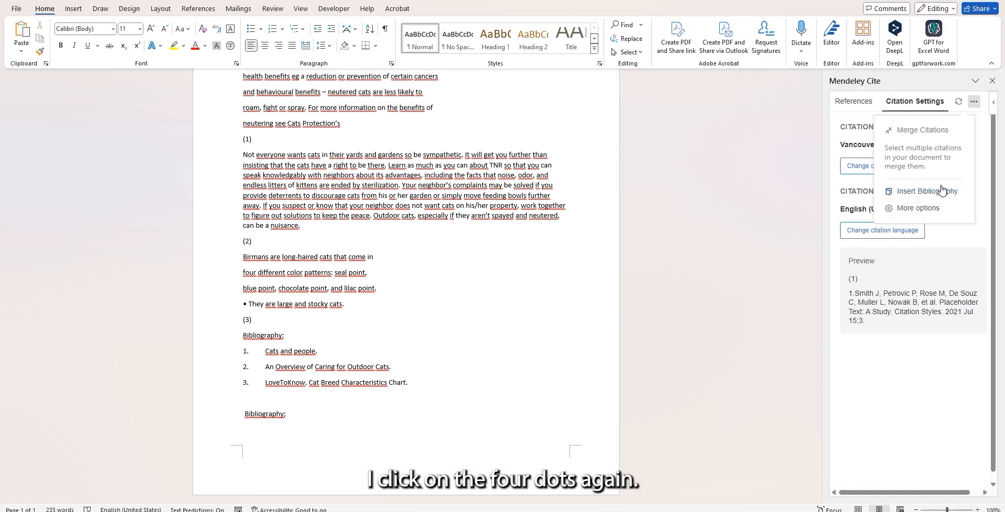
click(940, 191)
click(904, 150)
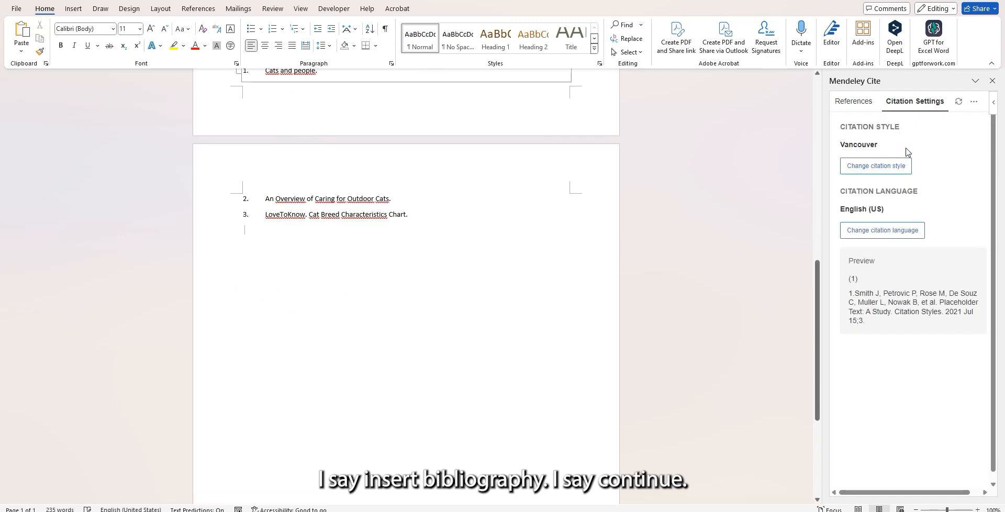
scroll(461, 359, up, 7)
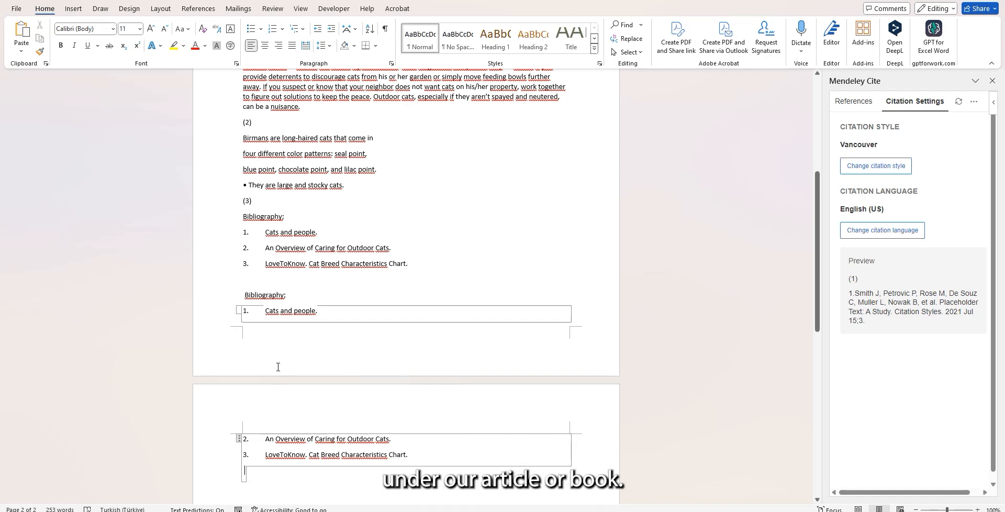
scroll(278, 367, up, 1)
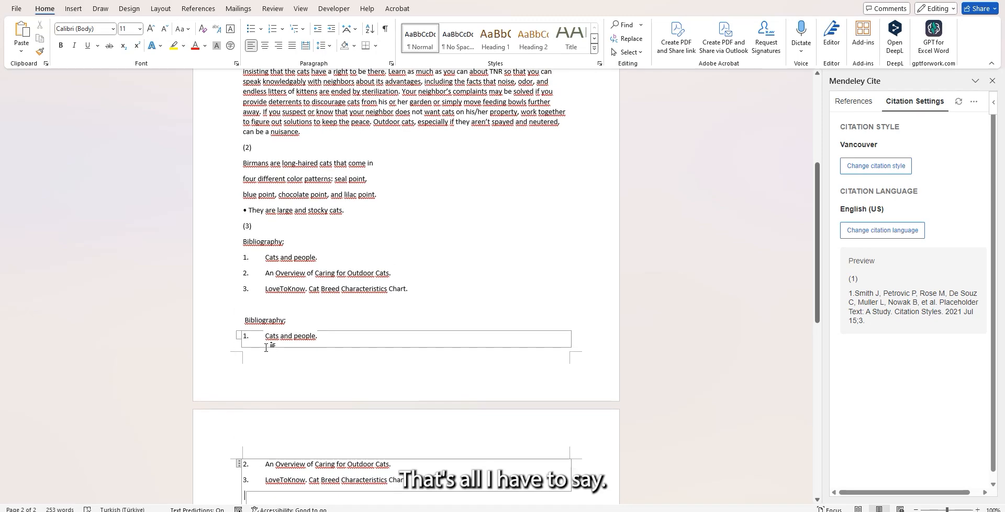